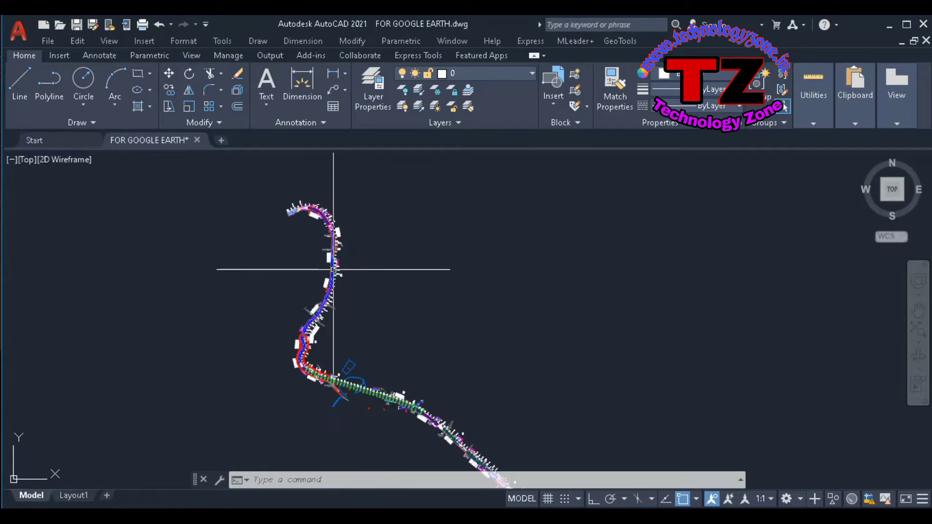
Step: Examine the full road alignment in the FOR GOOGLE EARTH.dwg drawing, from its curved northern end to its southern end
scroll(283, 207, "up", 3)
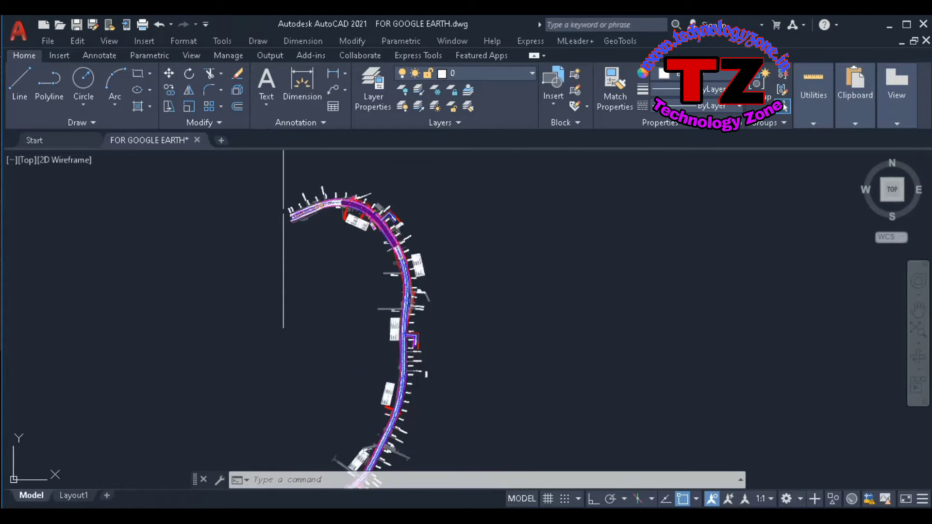
scroll(283, 210, "up", 4)
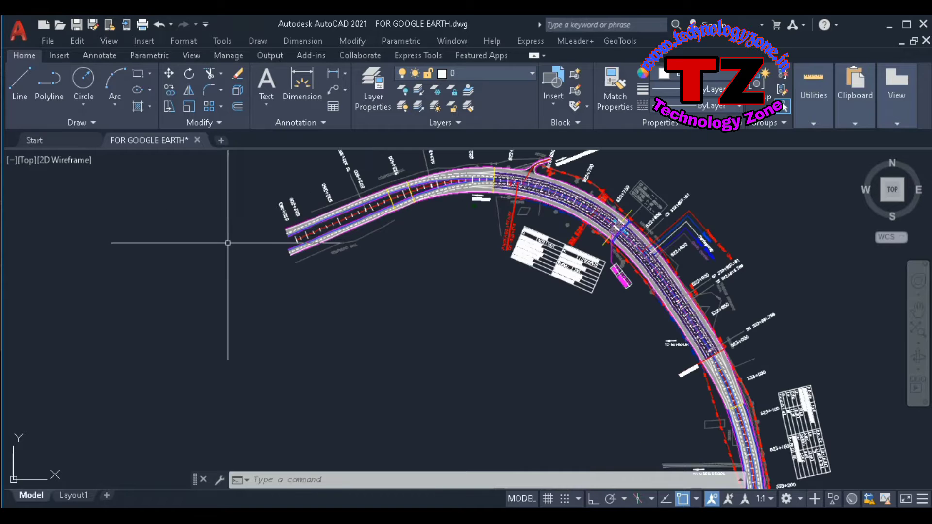
scroll(227, 242, "down", 5)
scroll(460, 421, "up", 4)
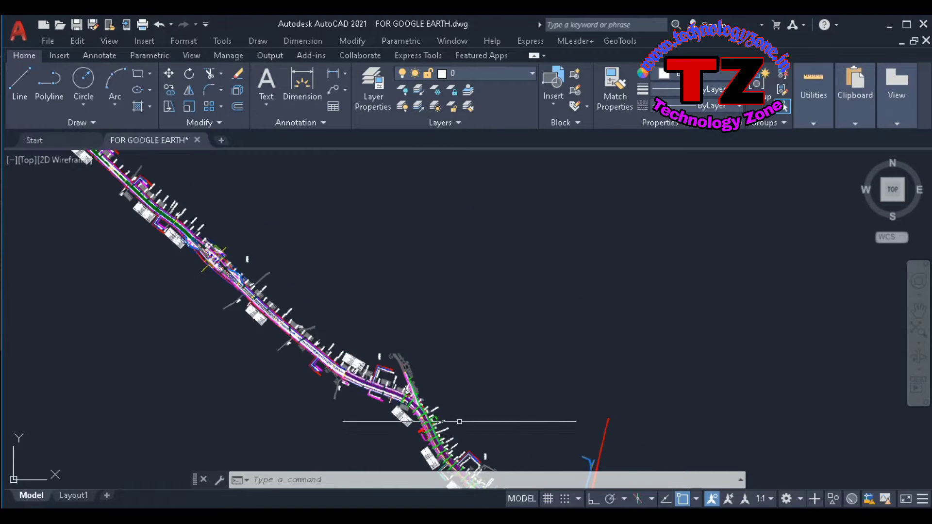
scroll(459, 422, "down", 3)
scroll(491, 330, "up", 3)
scroll(511, 351, "down", 3)
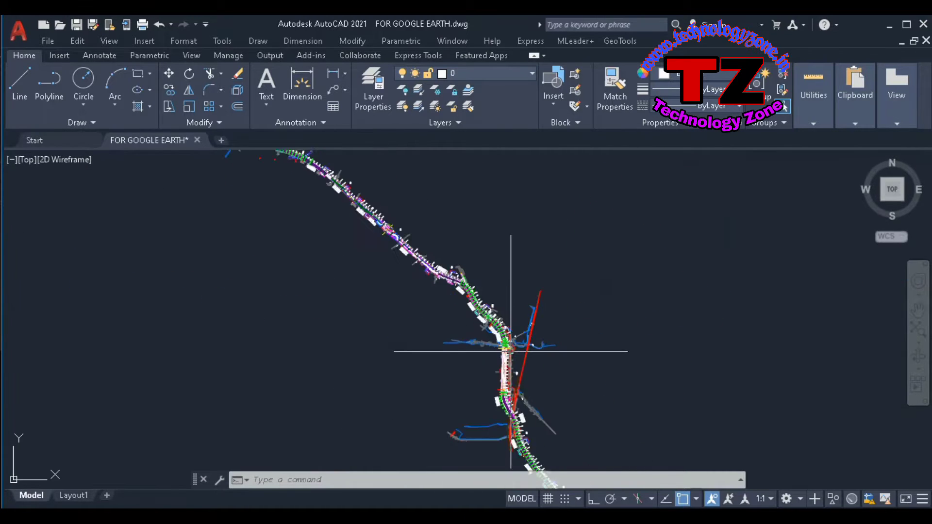
scroll(511, 351, "down", 3)
scroll(429, 371, "up", 5)
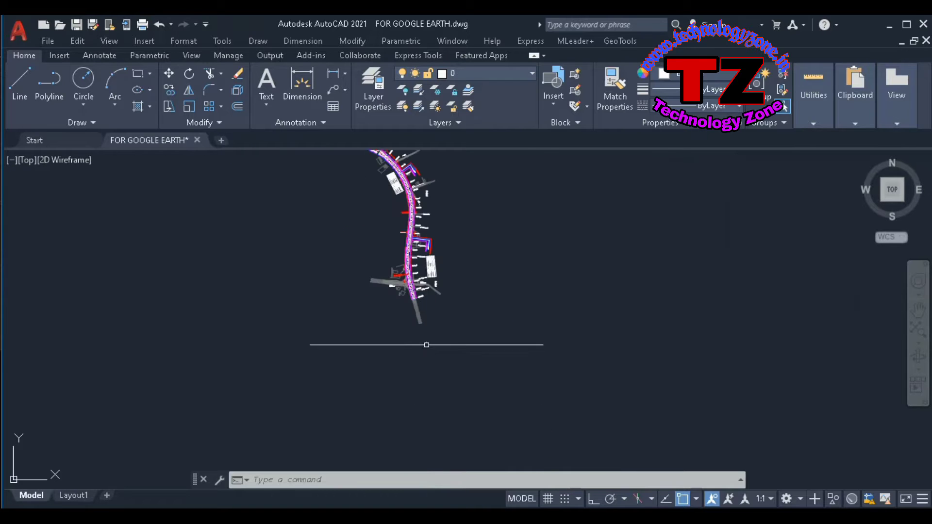
scroll(422, 340, "up", 5)
scroll(399, 321, "down", 6)
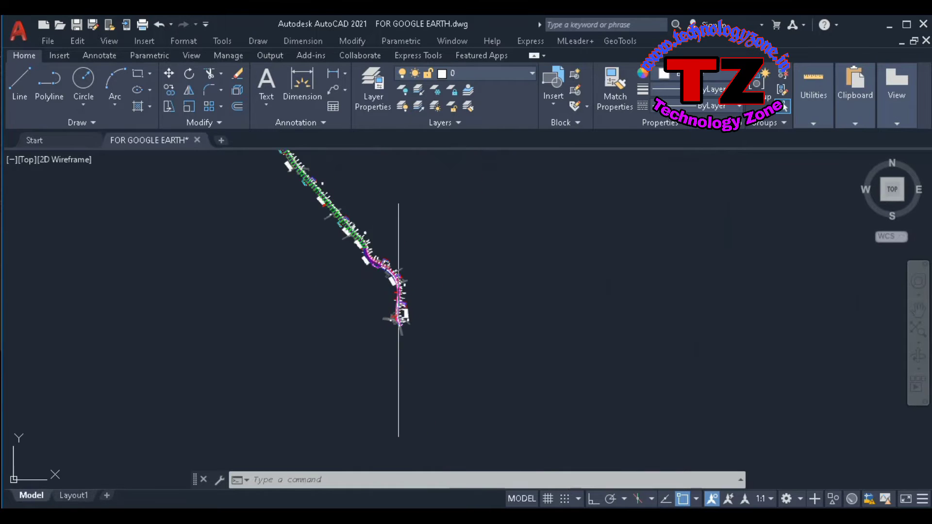
scroll(398, 320, "up", 4)
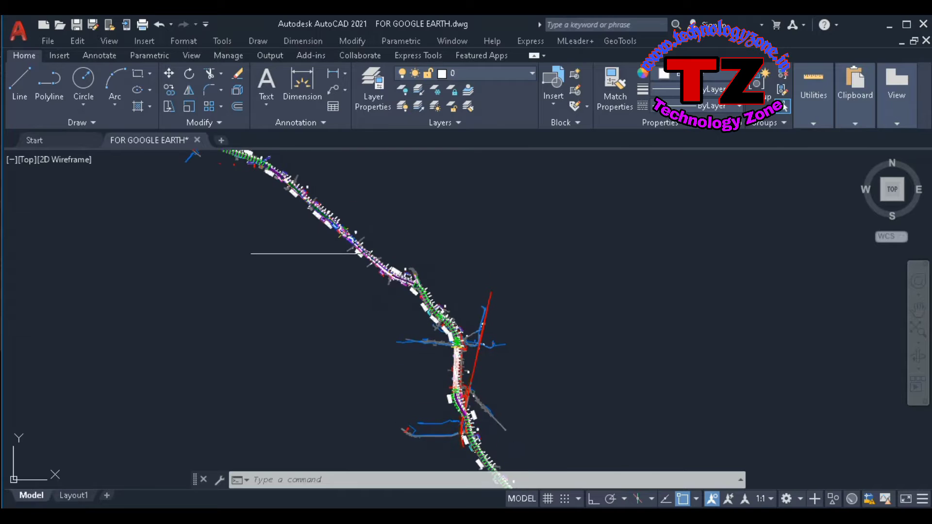
scroll(339, 245, "up", 2)
scroll(354, 270, "down", 5)
scroll(381, 308, "up", 3)
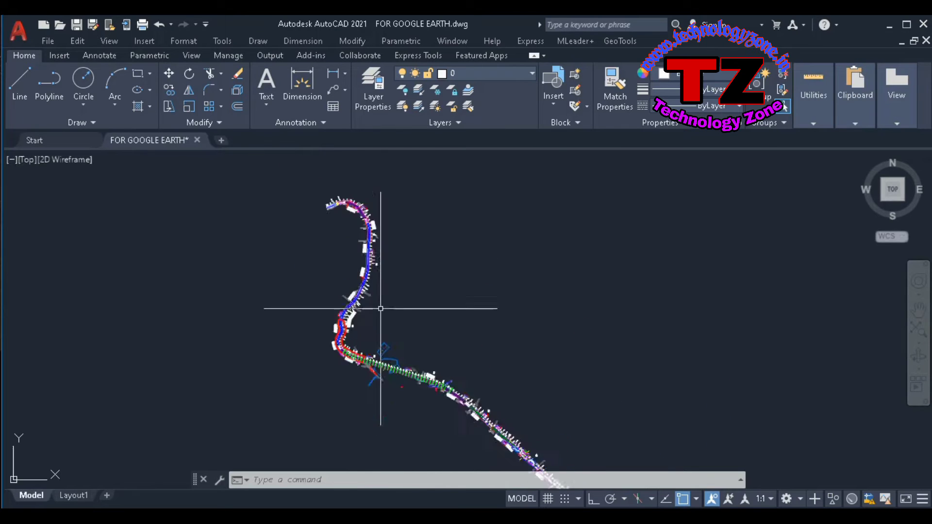
scroll(381, 309, "up", 2)
scroll(384, 335, "down", 4)
scroll(374, 319, "up", 5)
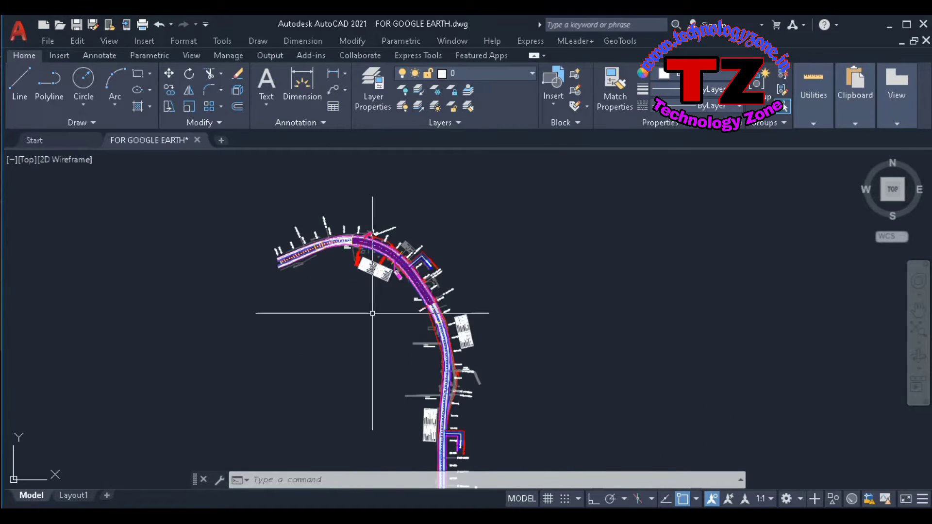
scroll(372, 313, "down", 4)
scroll(341, 261, "up", 6)
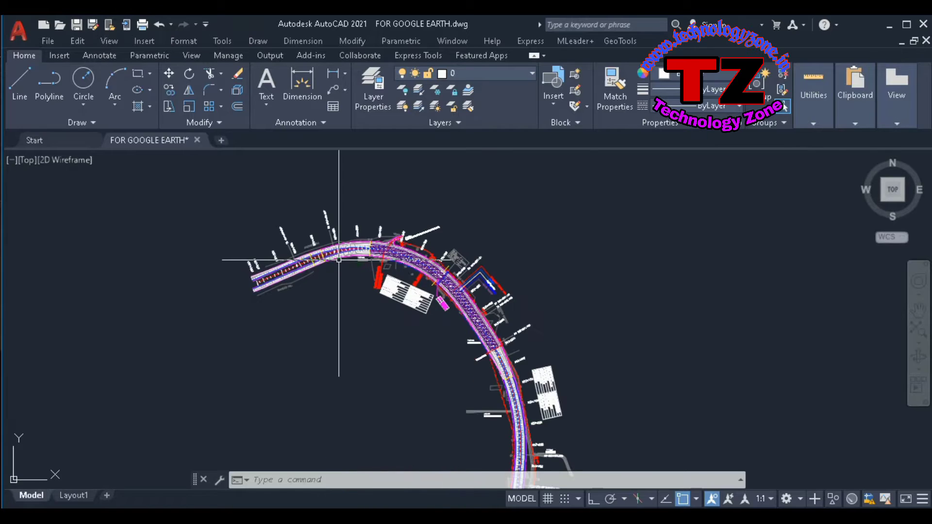
scroll(339, 260, "down", 5)
mouse_move(335, 268)
left_mouse_down()
mouse_move(335, 230)
mouse_move(356, 184)
left_mouse_up()
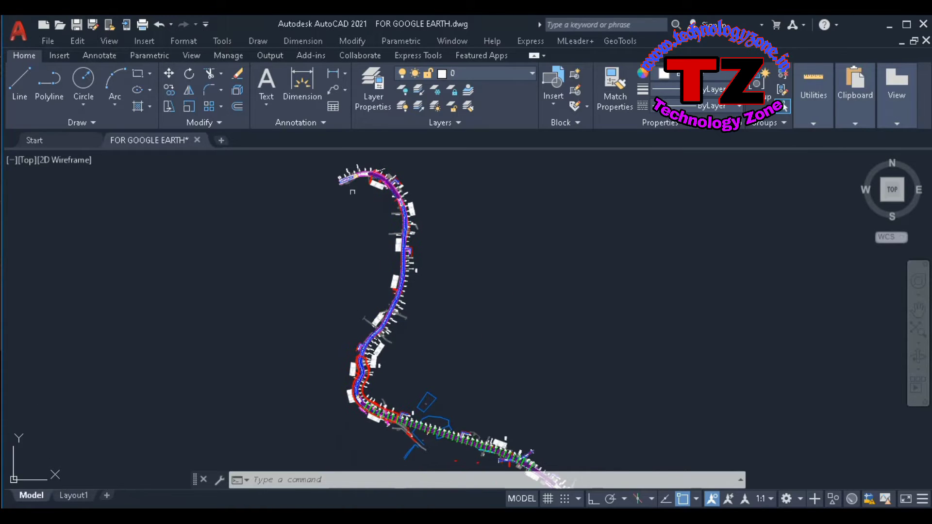
scroll(315, 258, "down", 2)
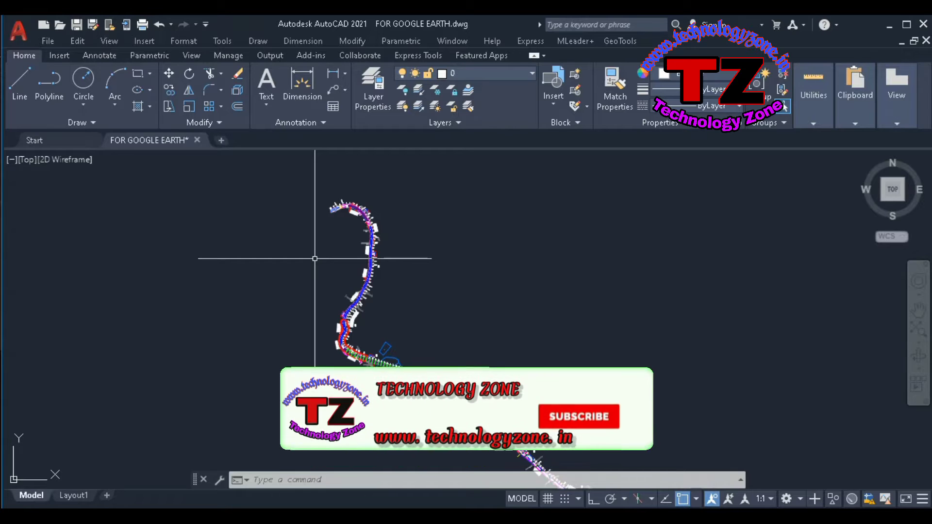
Step: Switch from AutoCAD to Global Mapper and load FOR GOOGLE EARTH.dwg from the Desktop, dismissing the antivirus notice
left_click(890, 25)
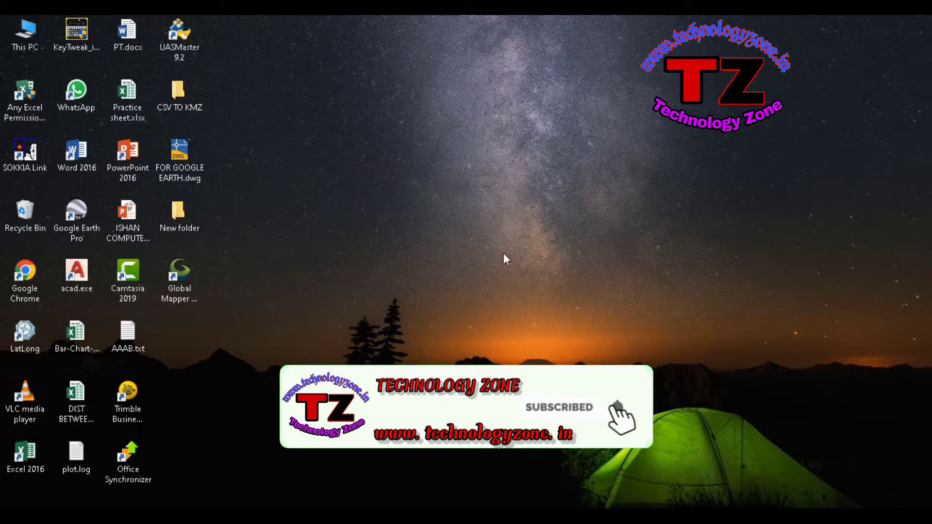
double_click(183, 278)
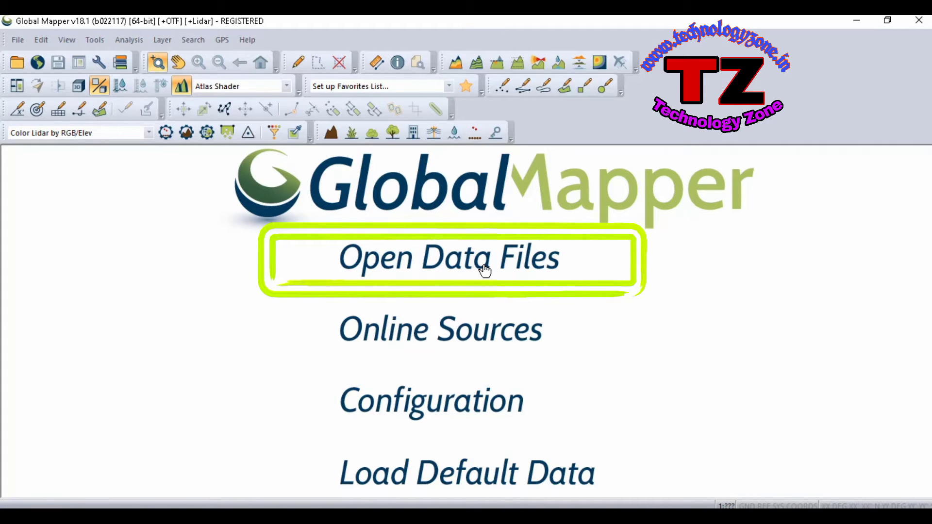
left_click(433, 268)
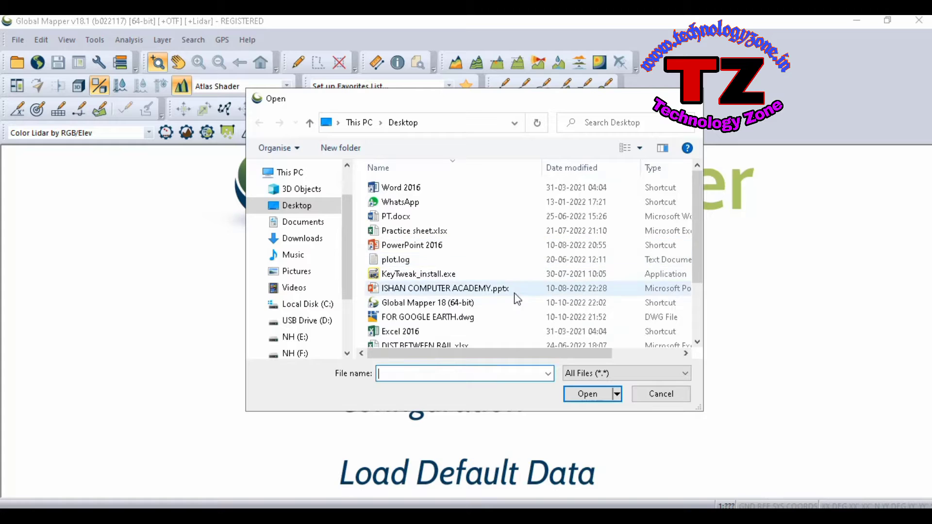
scroll(466, 310, "down", 1)
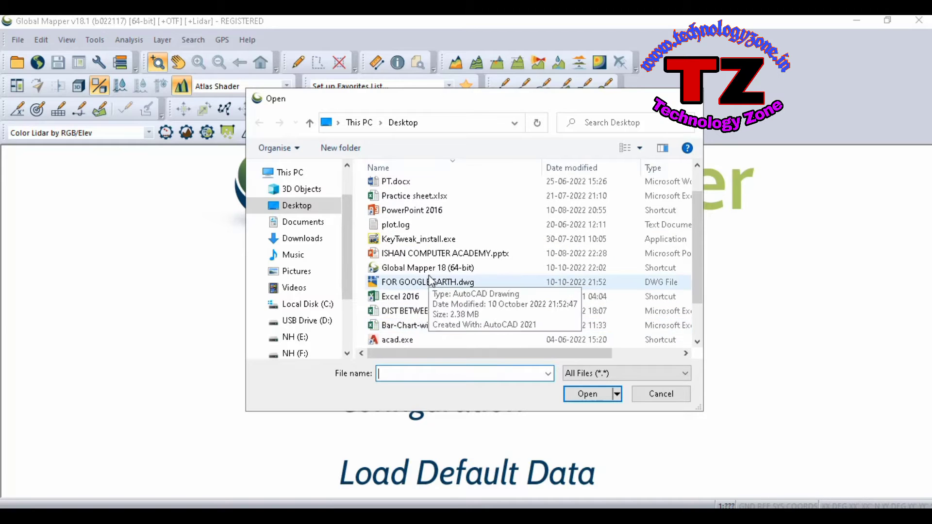
left_click(399, 285)
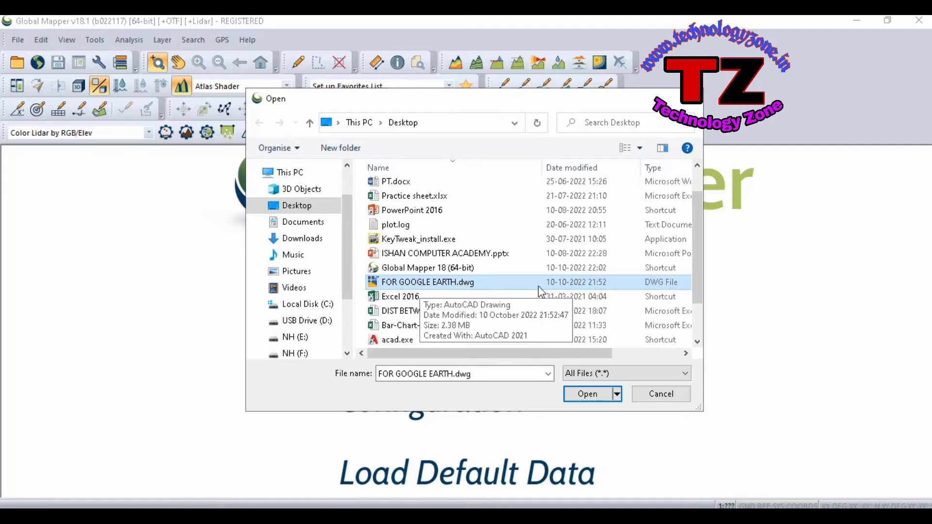
left_click(584, 398)
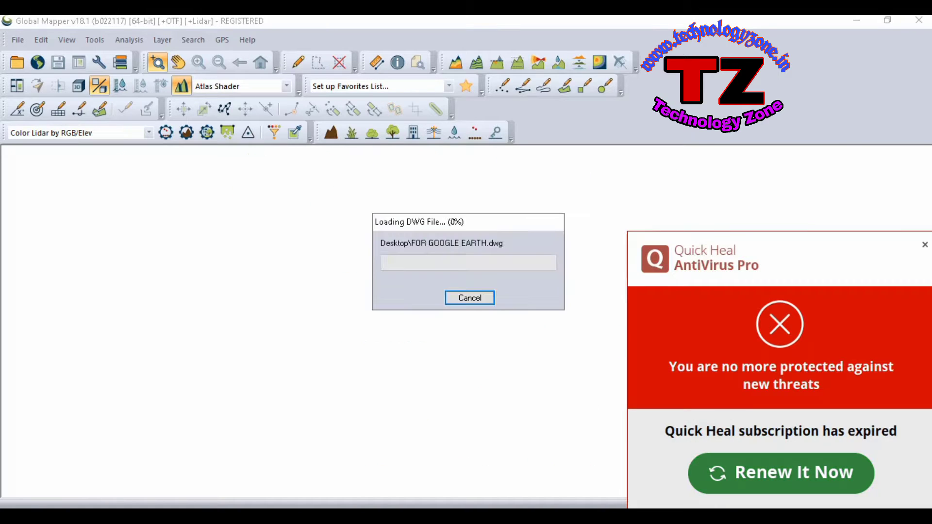
left_click(924, 245)
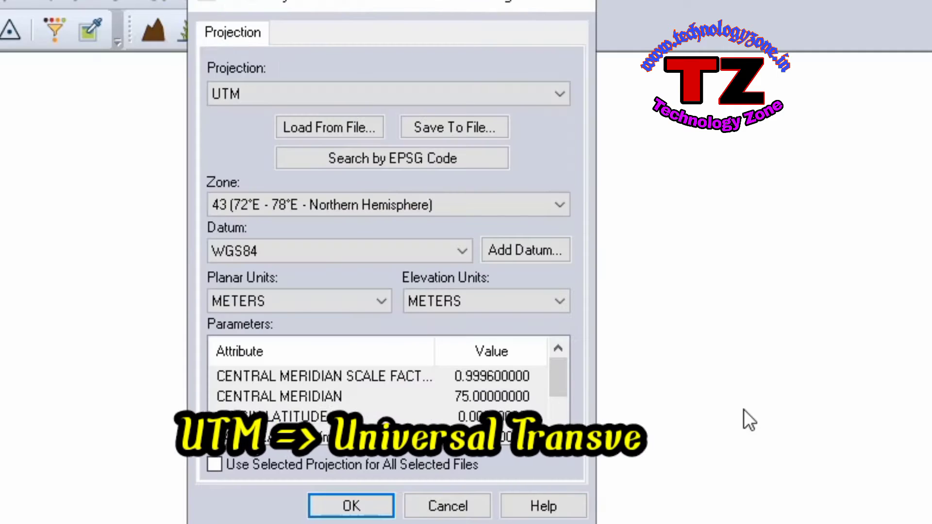
Step: Review the available projections and choose UTM as the projection for the loaded drawing
left_click(352, 93)
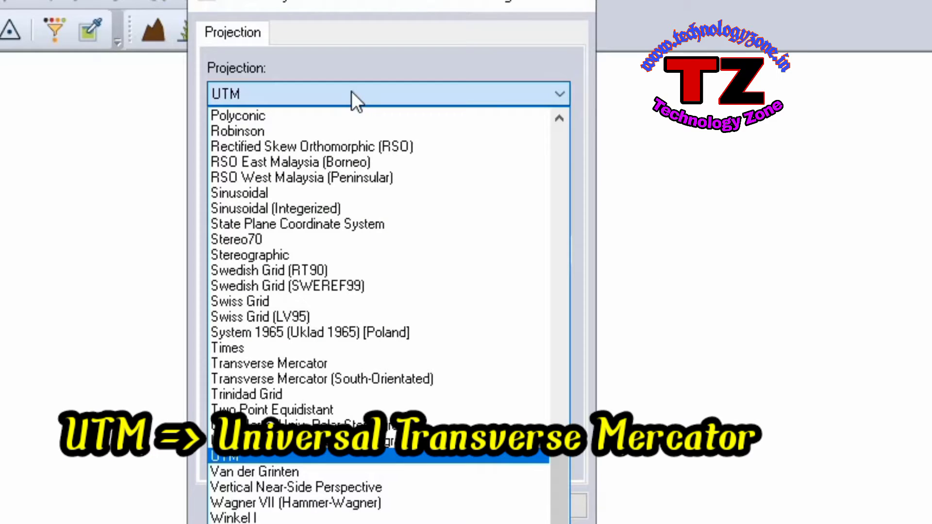
left_click(352, 92)
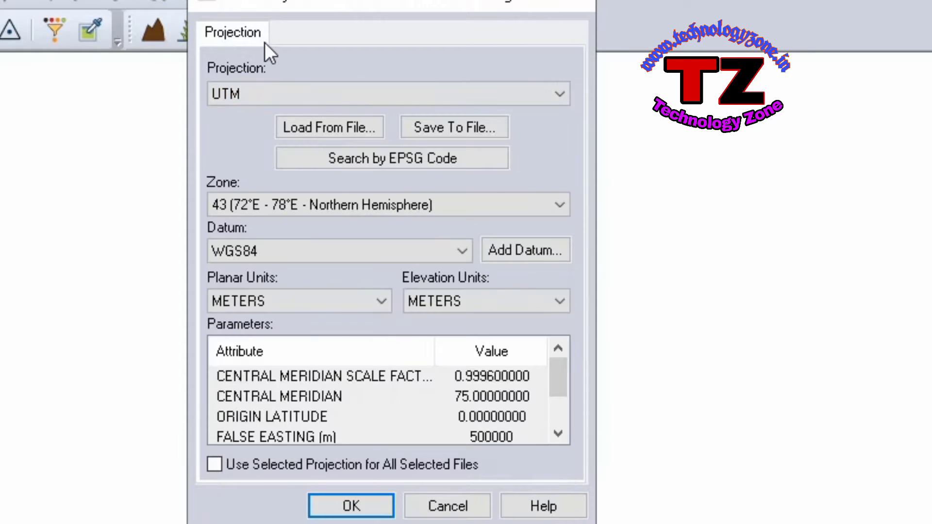
left_click(334, 92)
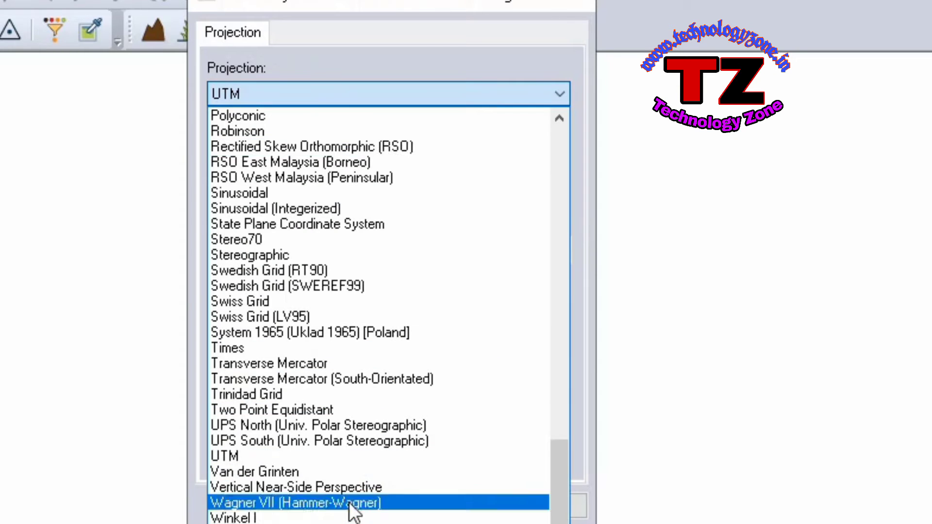
scroll(351, 507, "up", 3)
scroll(352, 491, "up", 20)
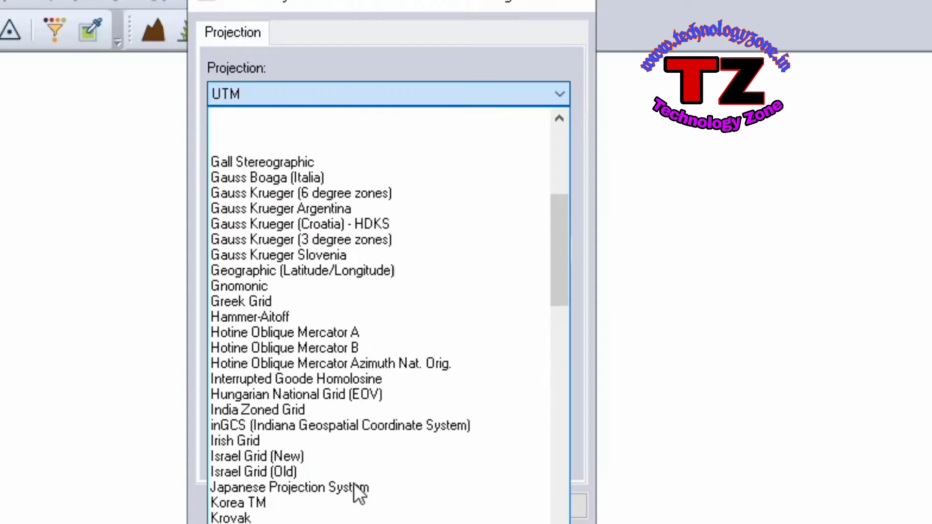
scroll(353, 481, "up", 3)
scroll(354, 476, "down", 13)
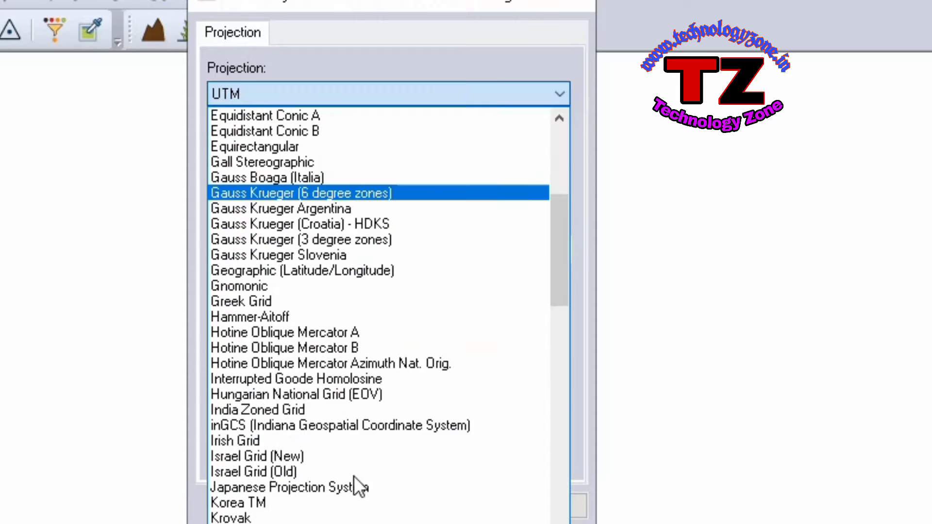
scroll(353, 476, "down", 15)
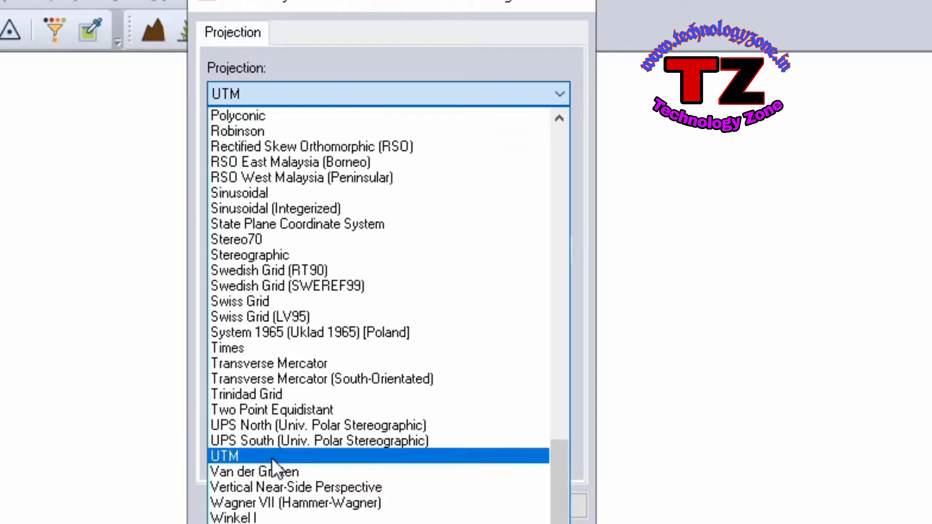
left_click(313, 457)
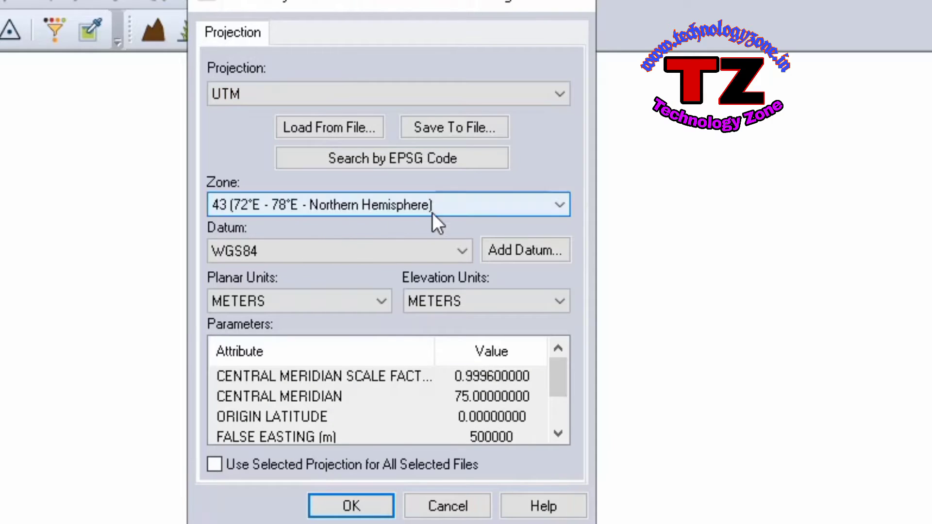
Step: Set the UTM zone to 43 (72°E - 78°E - Northern Hemisphere) and the datum to WGS84
left_click(473, 206)
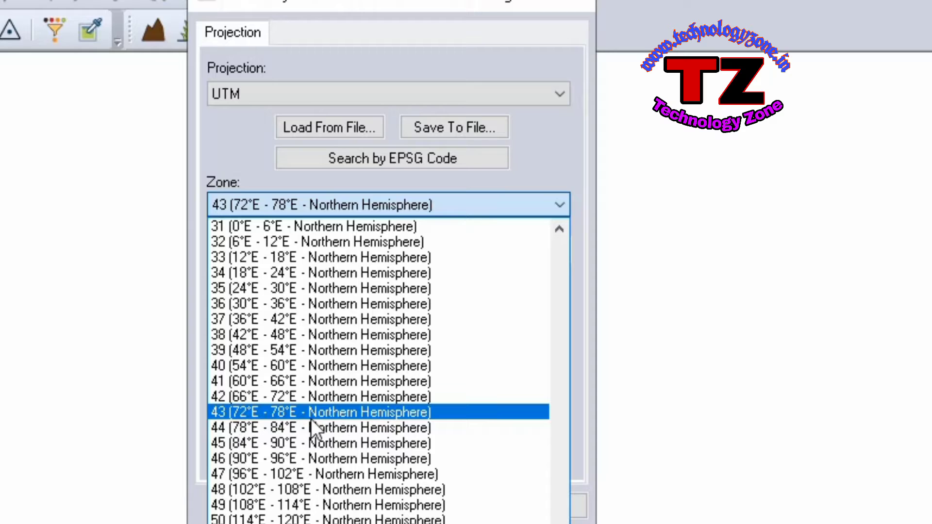
left_click(413, 412)
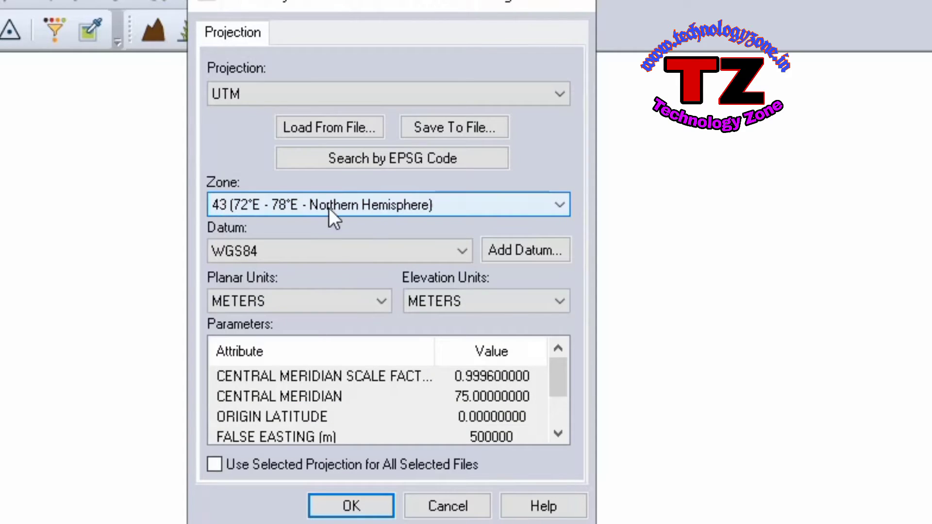
left_click(277, 254)
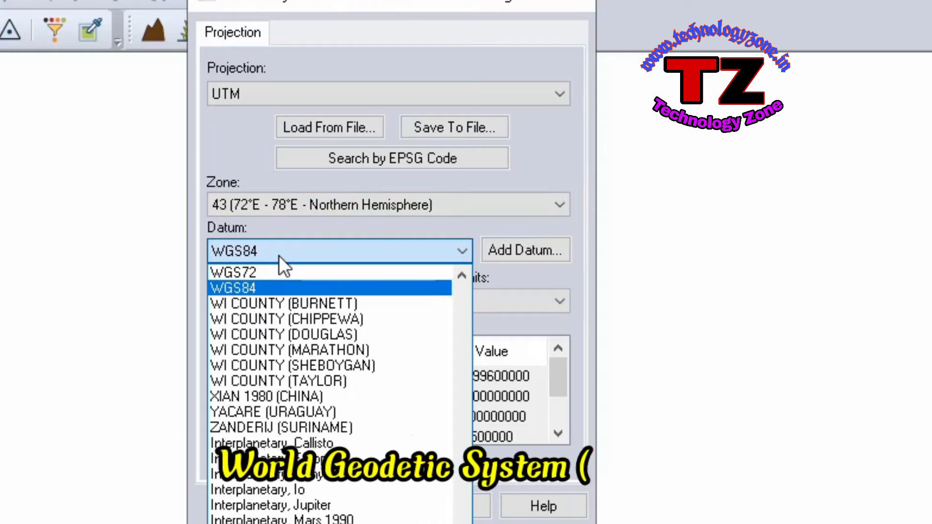
left_click(266, 287)
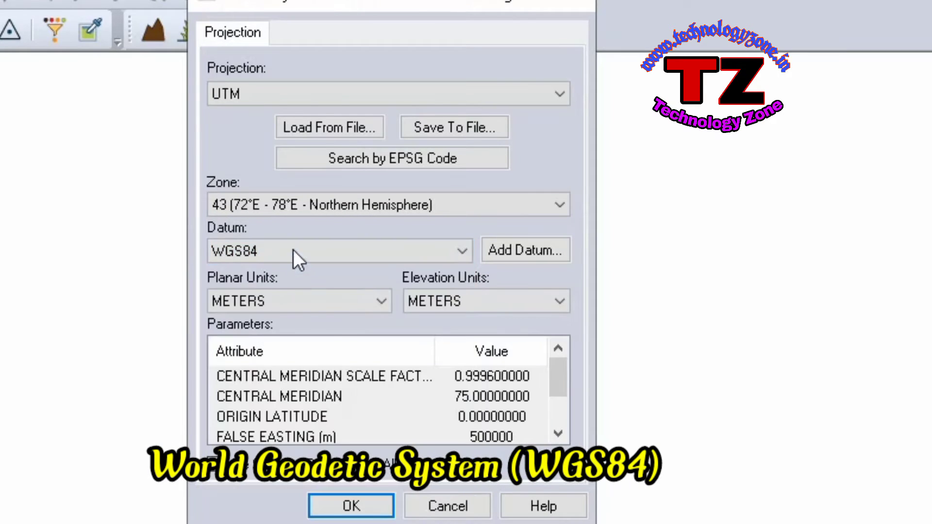
left_click(291, 251)
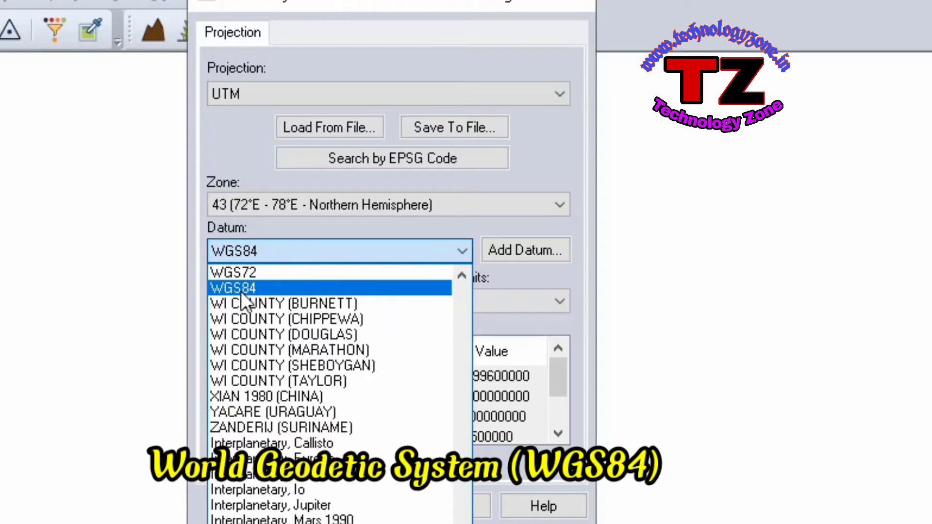
left_click(397, 285)
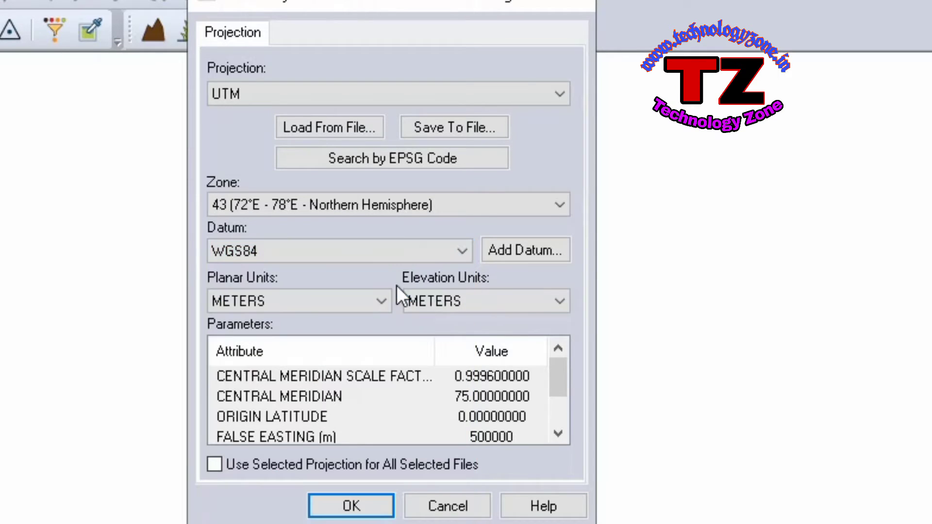
Step: Check the planar and elevation unit choices, keeping METERS for both
left_click(331, 300)
left_click(333, 302)
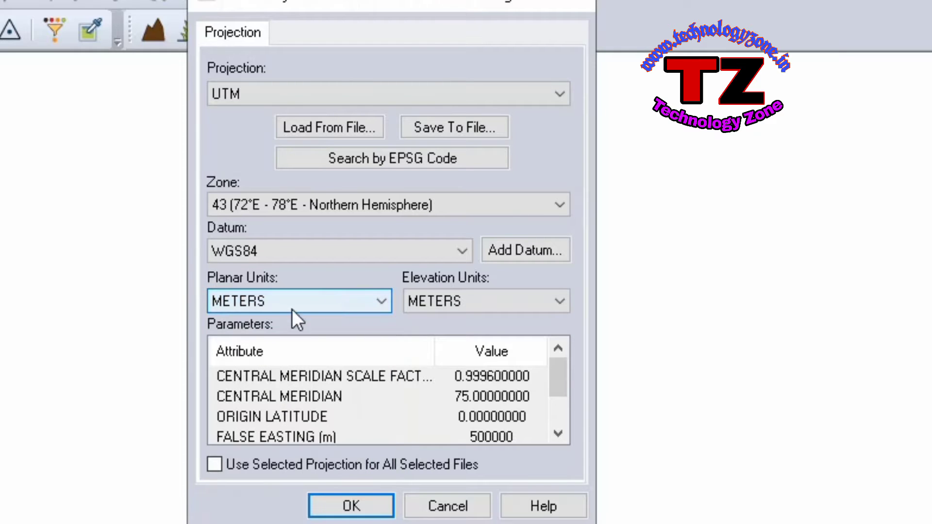
left_click(451, 303)
left_click(494, 295)
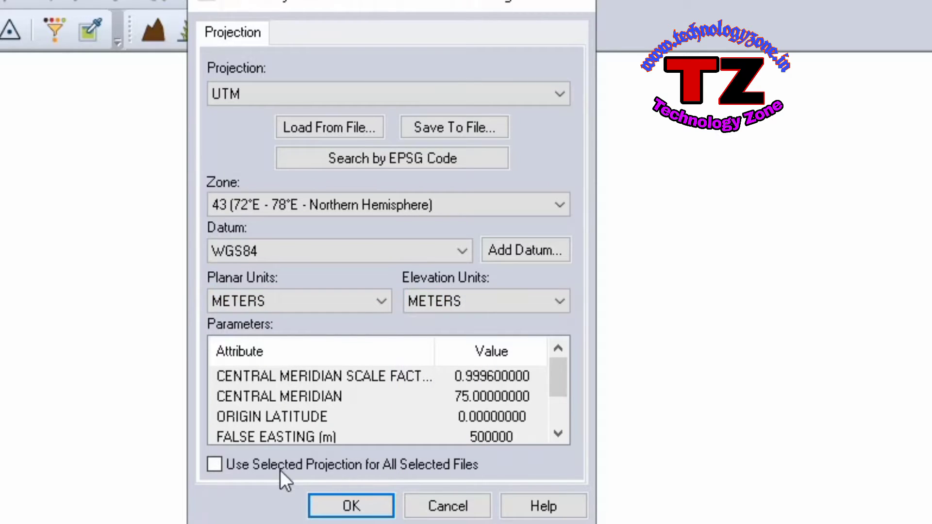
Step: Recheck the UTM projection, zone 43 (72°E - 78°E - Northern Hemisphere) and WGS84 datum, and accept them to load the drawing
left_click(343, 91)
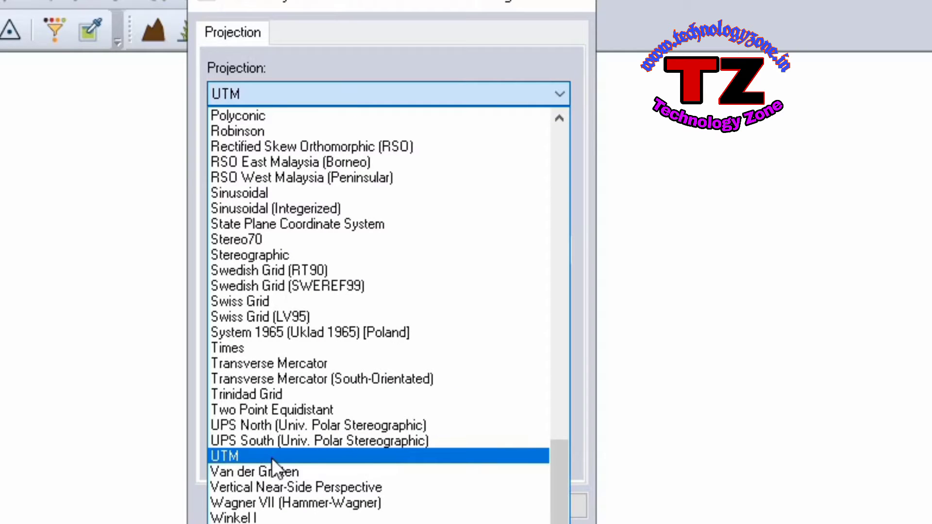
left_click(320, 456)
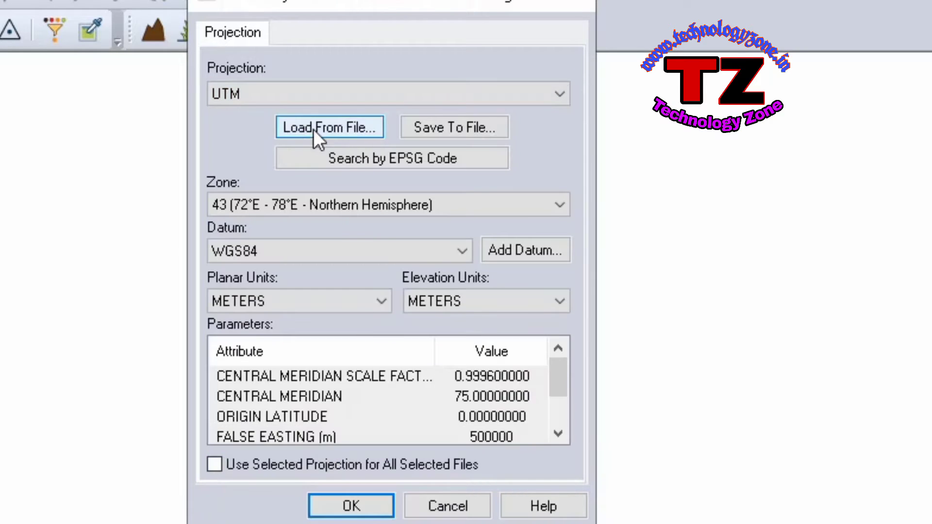
left_click(297, 208)
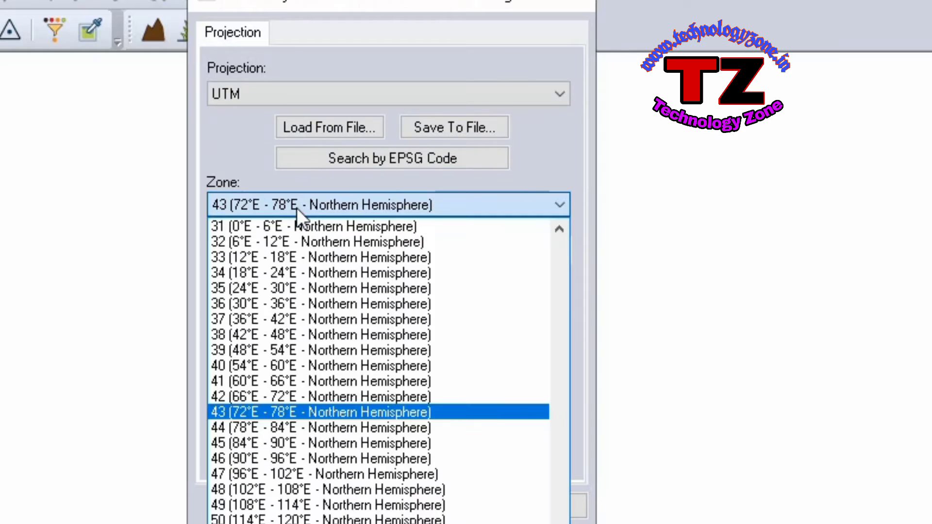
left_click(255, 413)
left_click(301, 251)
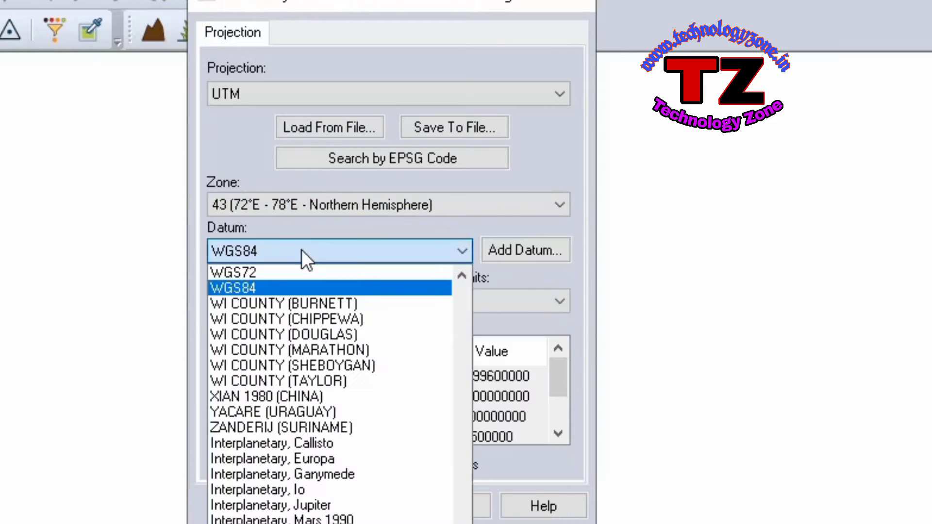
left_click(280, 291)
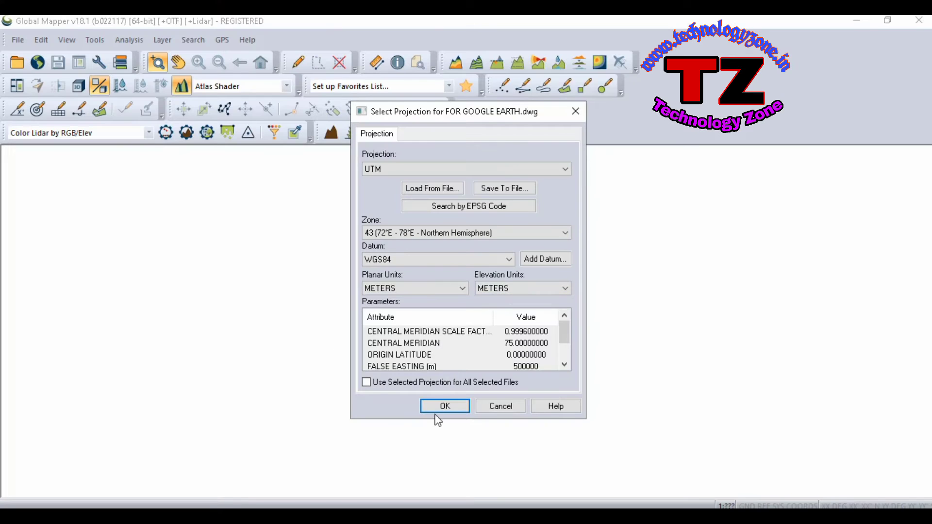
left_click(352, 506)
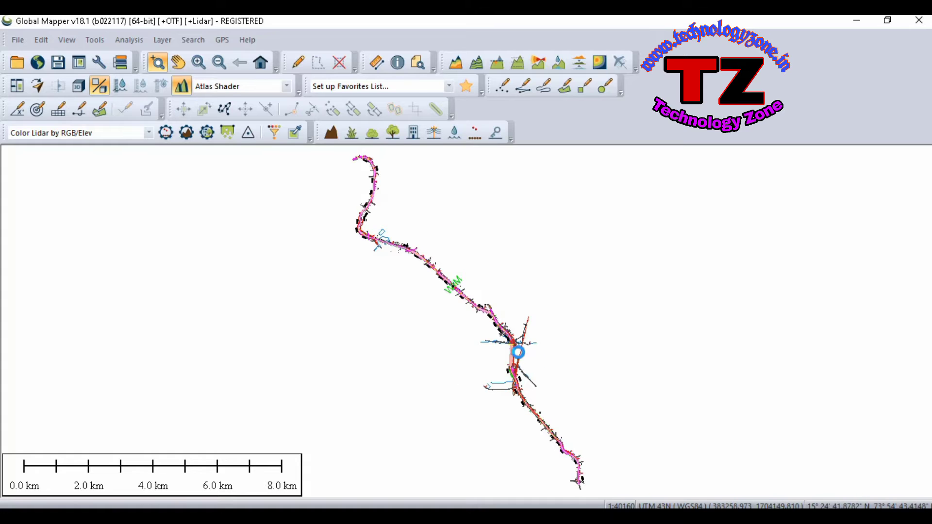
Step: Examine the loaded road alignment up close and as a whole
scroll(518, 352, "up", 2)
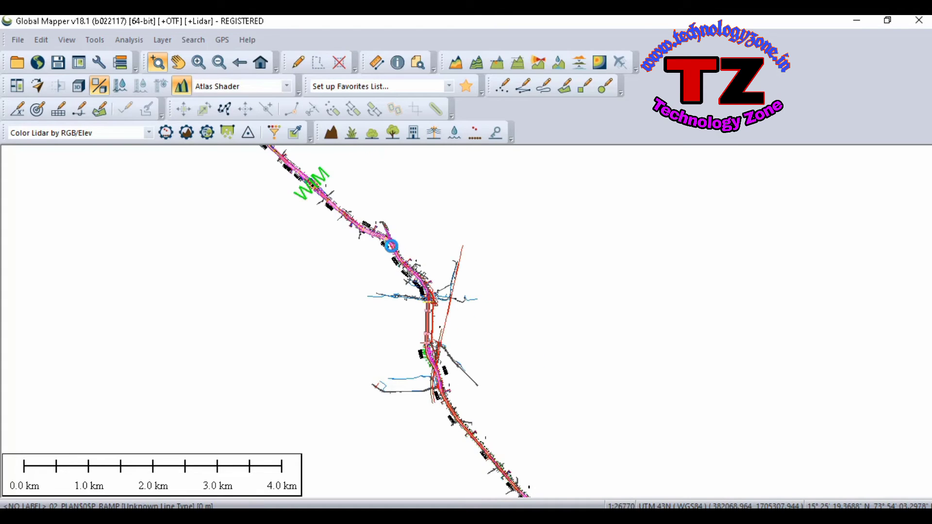
scroll(391, 245, "up", 6)
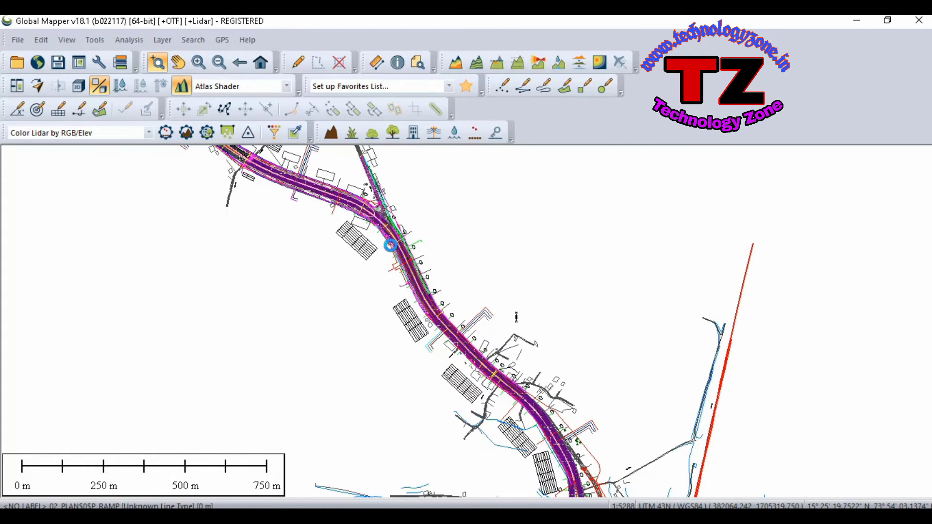
scroll(391, 245, "down", 5)
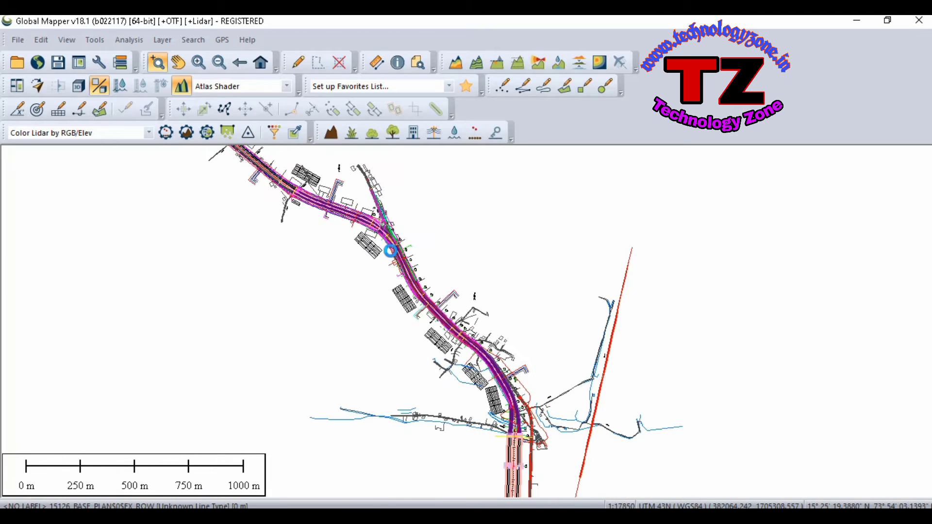
scroll(391, 250, "down", 1)
scroll(391, 250, "down", 1)
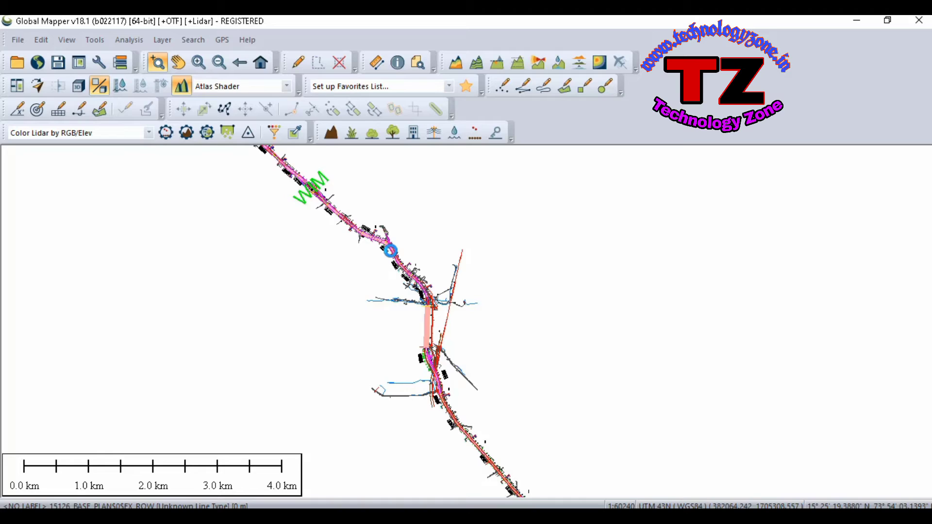
scroll(391, 251, "down", 1)
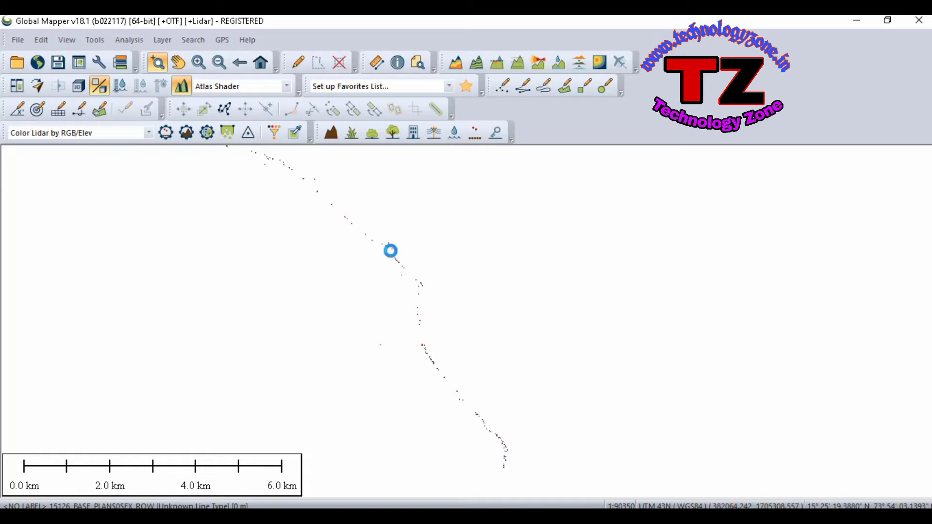
scroll(391, 250, "down", 1)
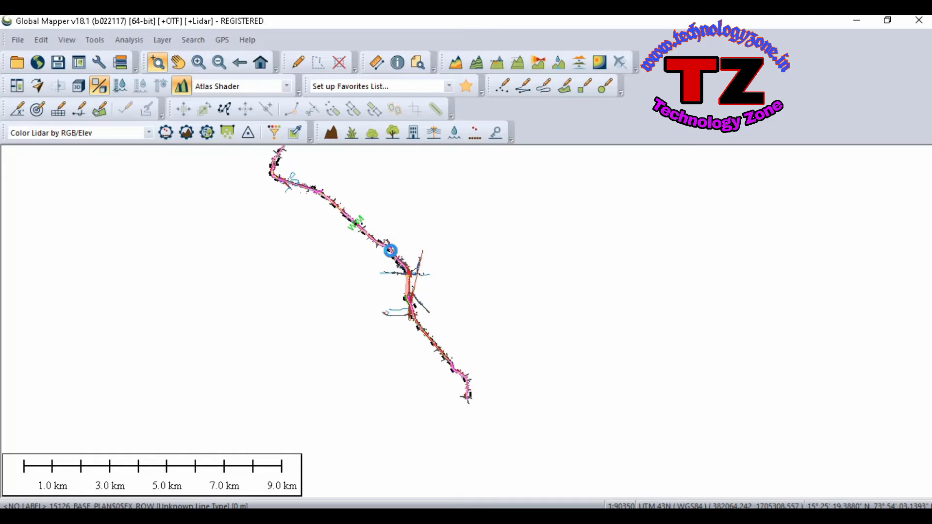
Step: Start a vector export of the loaded drawing in KML/KMZ format, accepting the preset export options
left_click(18, 41)
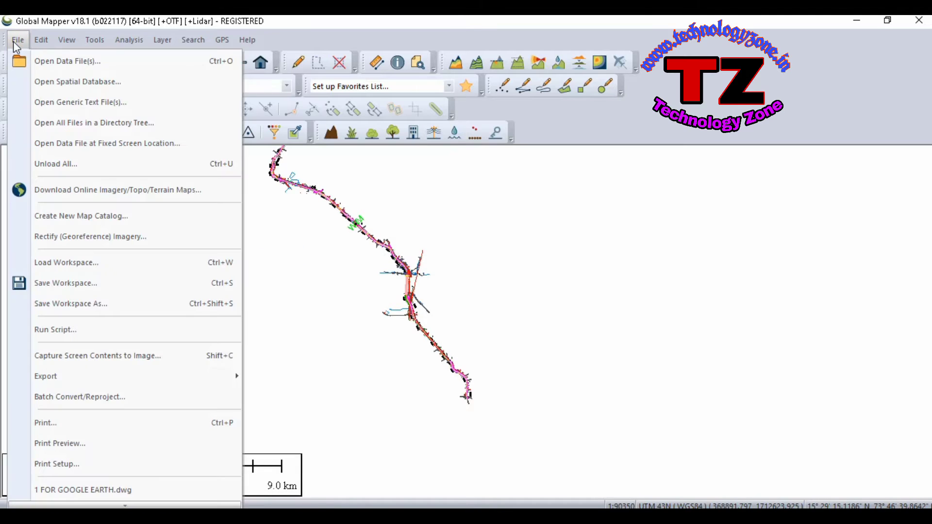
left_click(461, 206)
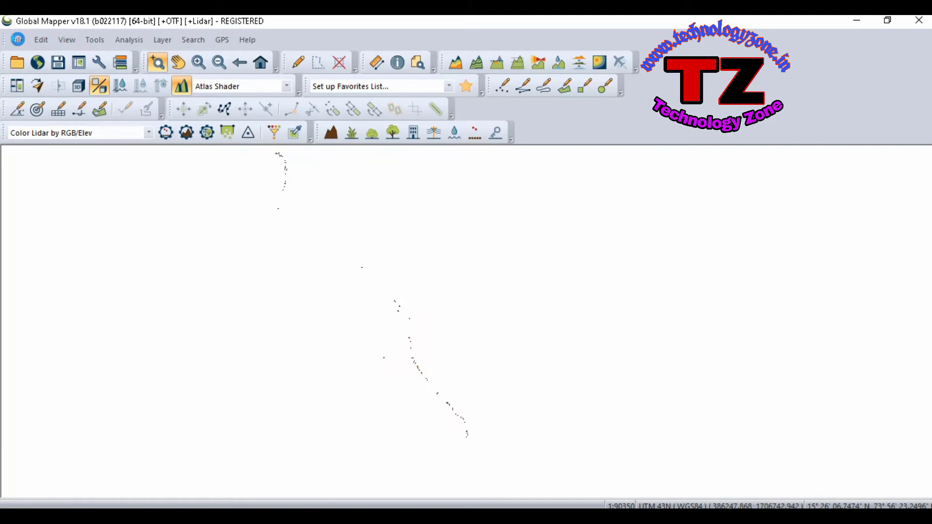
left_click(18, 41)
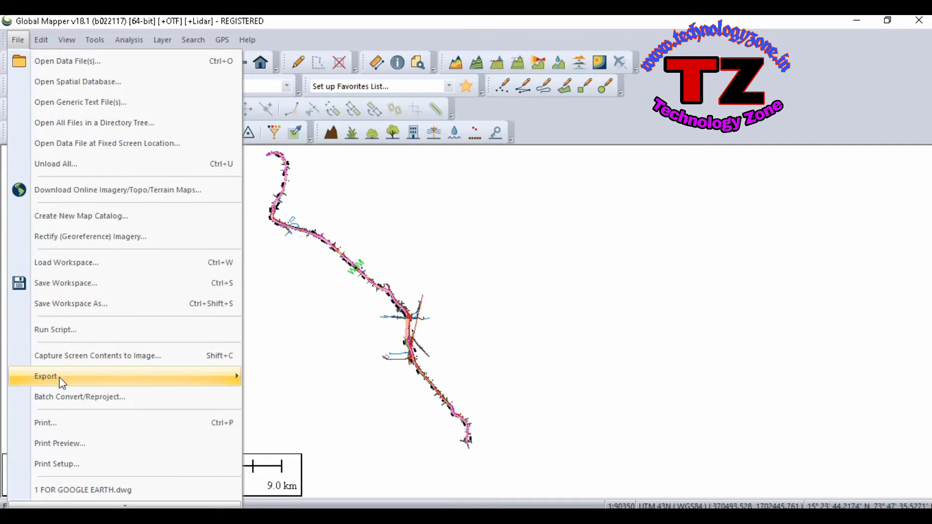
mouse_move(61, 380)
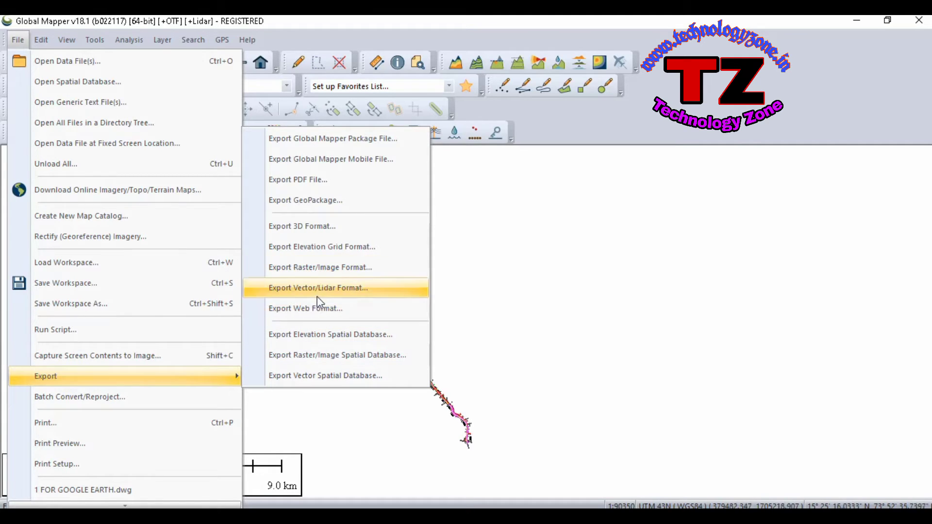
left_click(379, 289)
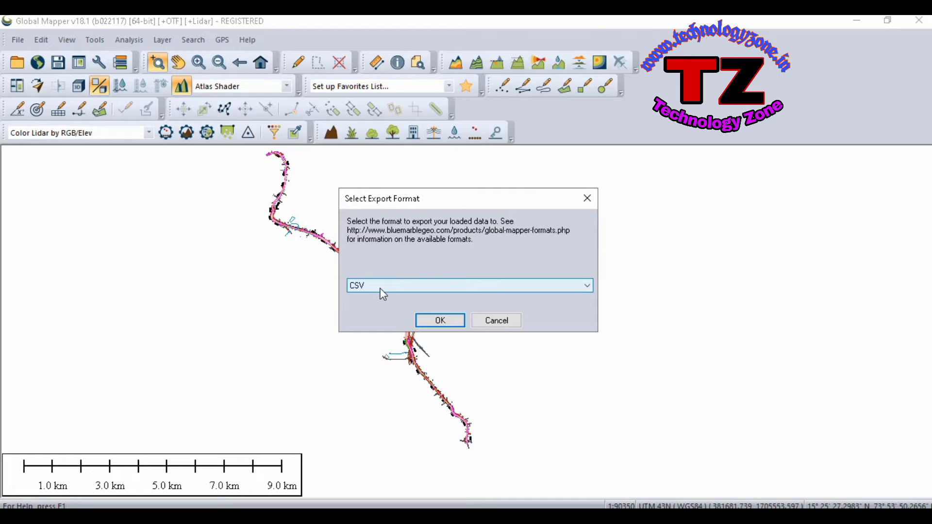
left_click(382, 288)
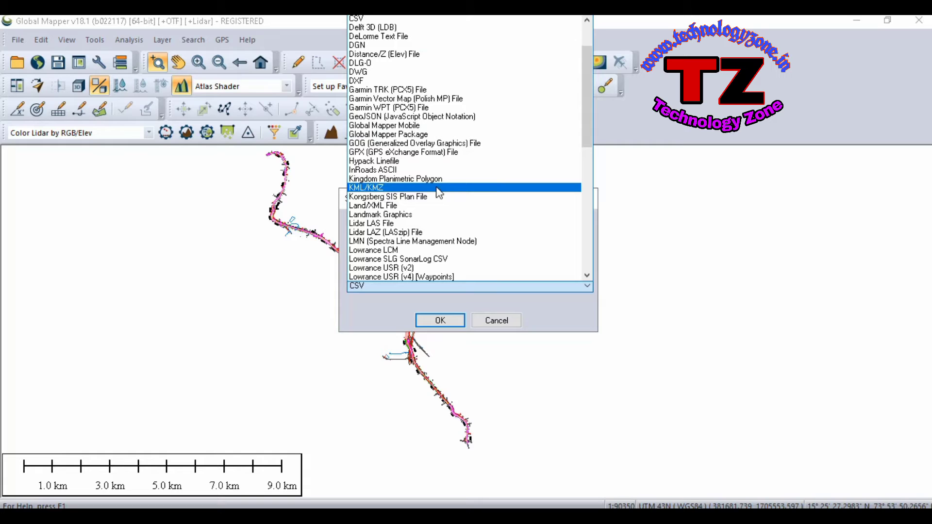
left_click(476, 188)
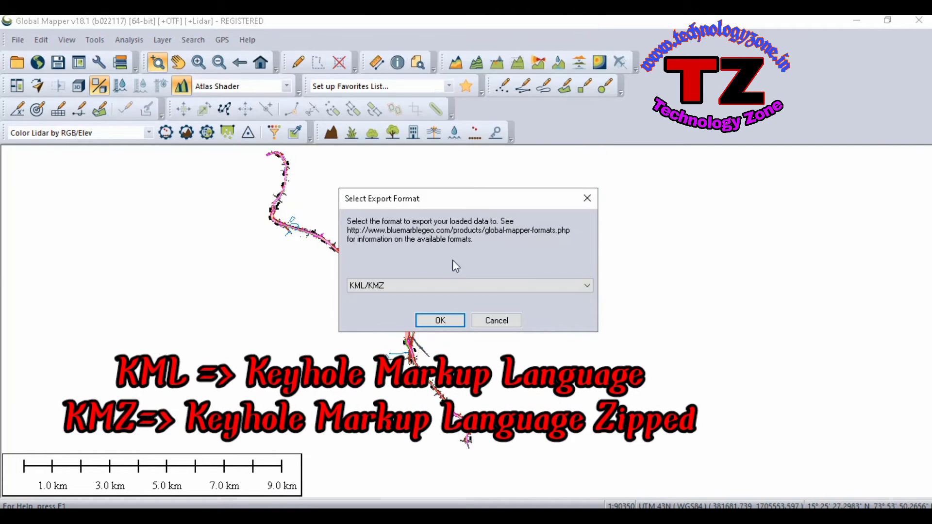
left_click(440, 322)
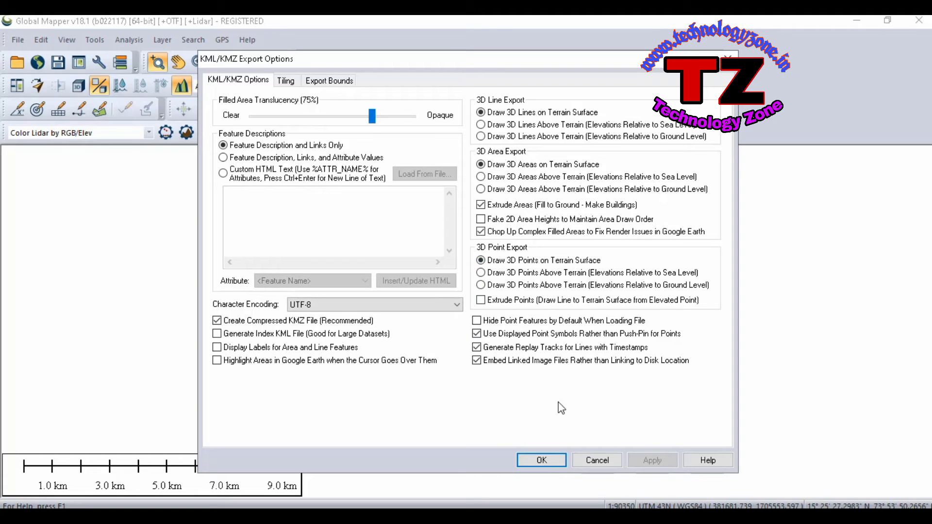
left_click(540, 461)
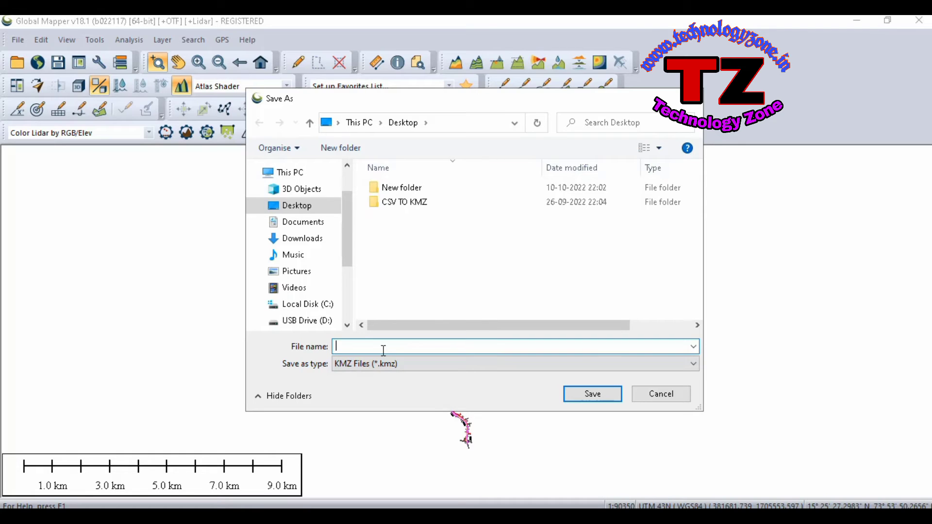
Step: Save the export to the Desktop as a KMZ file named GOOGLE EARTH
type("F")
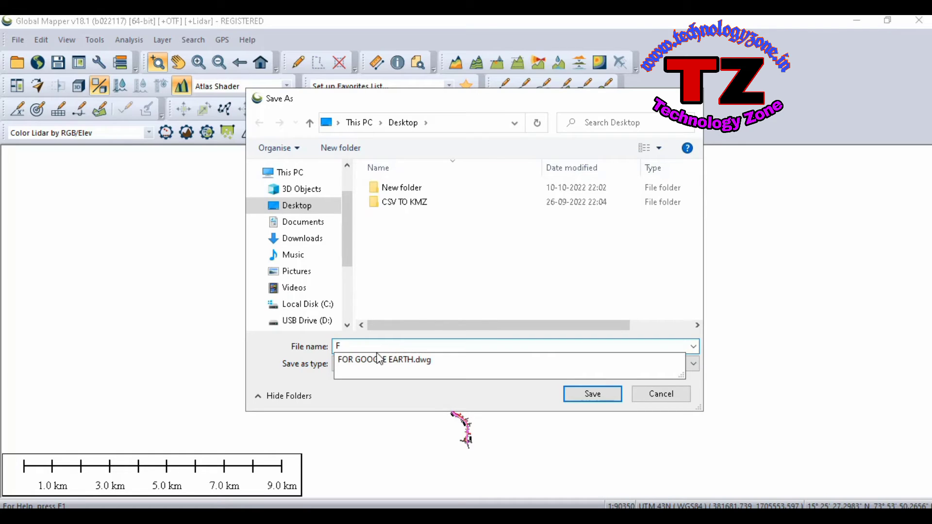
left_click(384, 360)
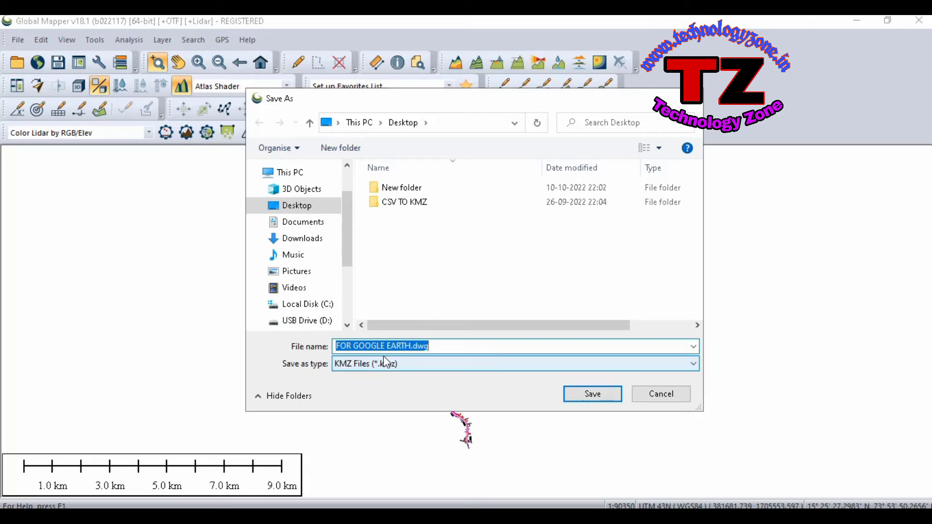
left_click(420, 346)
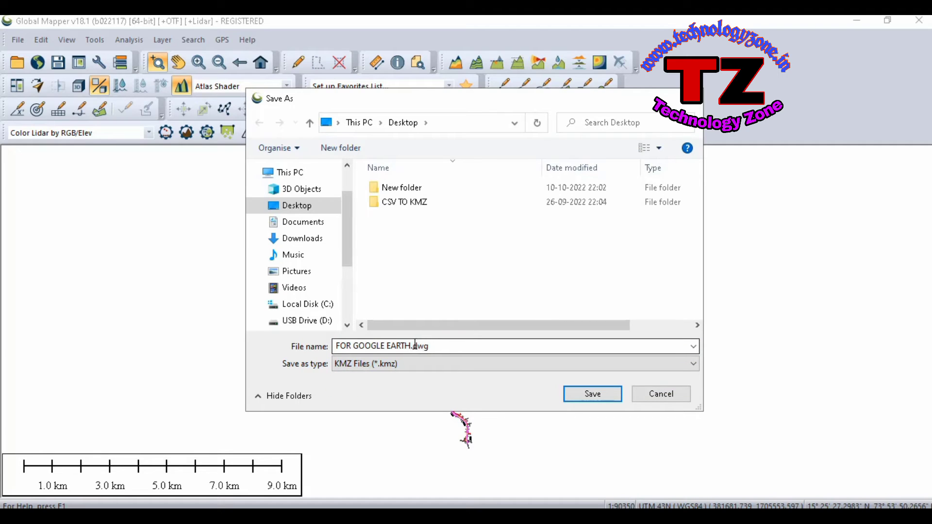
left_click(378, 346)
left_click(357, 348)
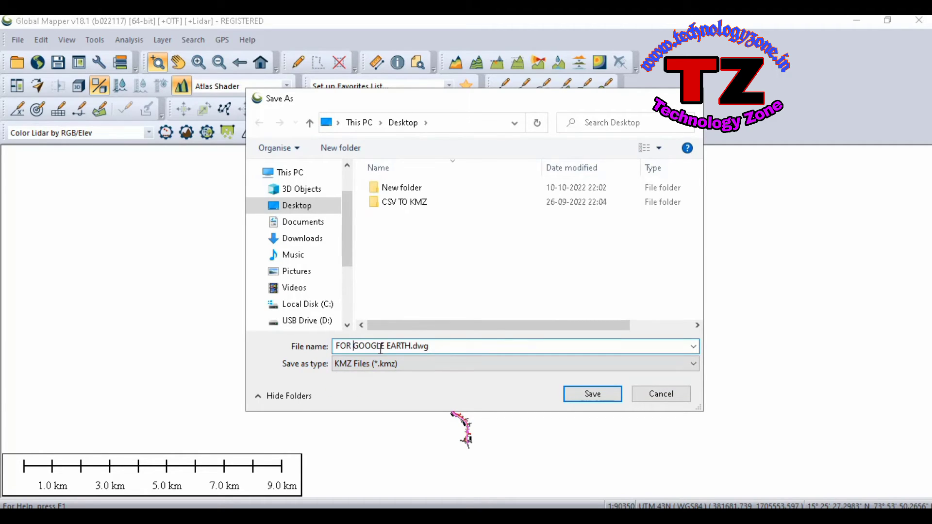
key("BackSpace")
key("BackSpace")
key("BackSpace")
key("BackSpace")
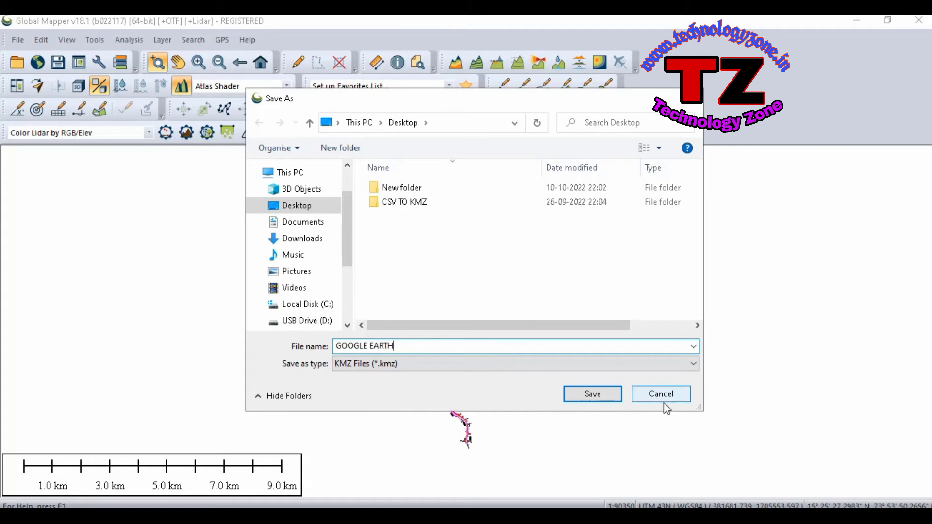
left_click(605, 395)
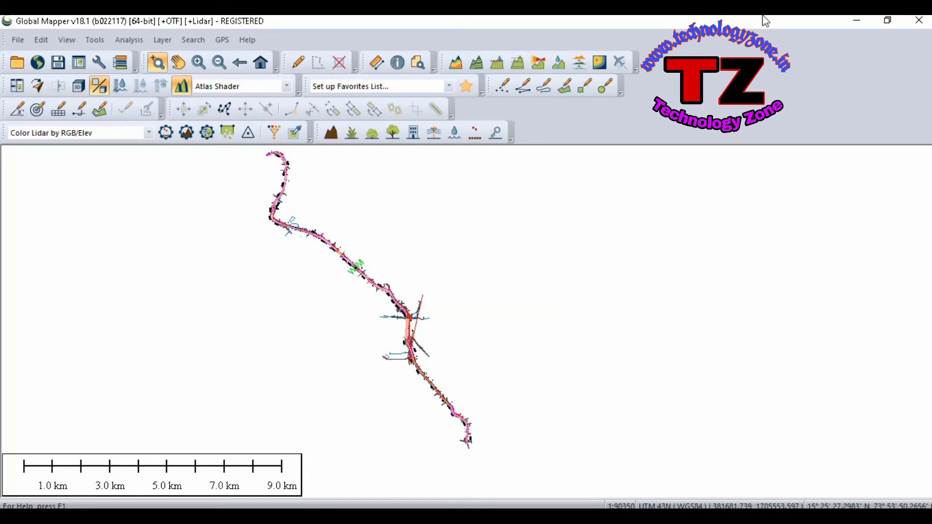
Step: Close Global Mapper without saving the workspace and refresh the Windows desktop
left_click(921, 22)
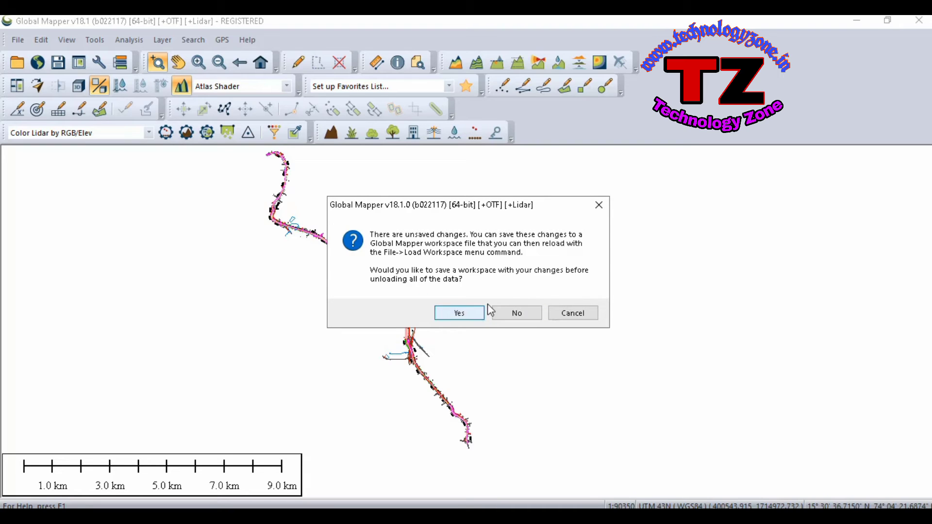
left_click(515, 314)
right_click(443, 120)
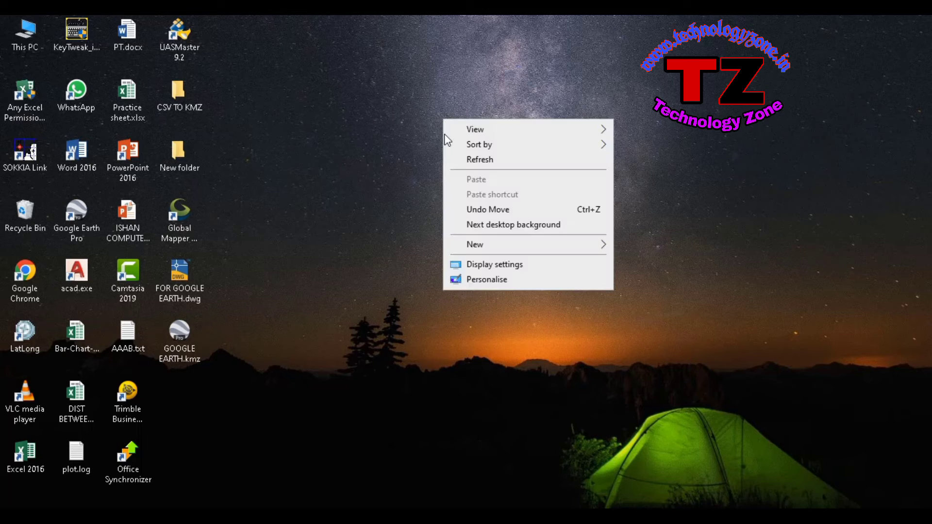
left_click(496, 161)
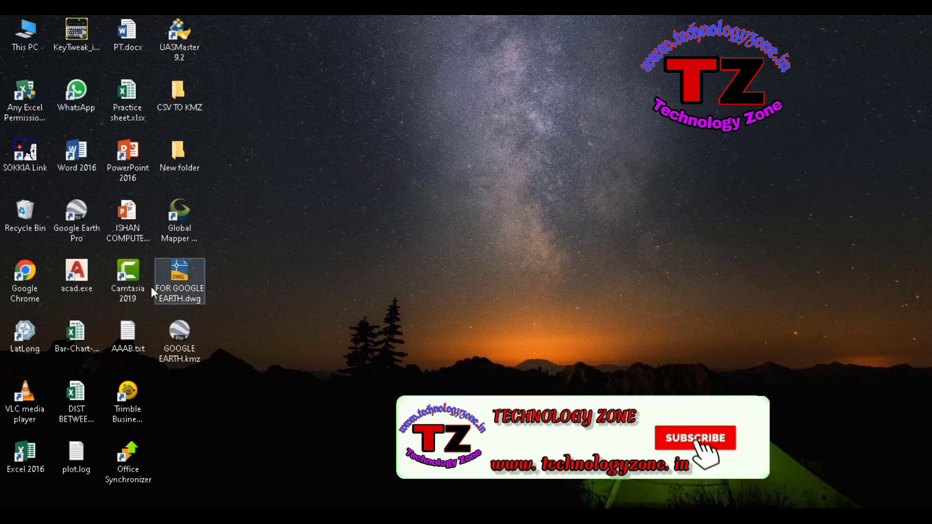
Step: Open GOOGLE EARTH.kmz from the desktop in Google Earth Pro and hide its Point Features folder
double_click(179, 342)
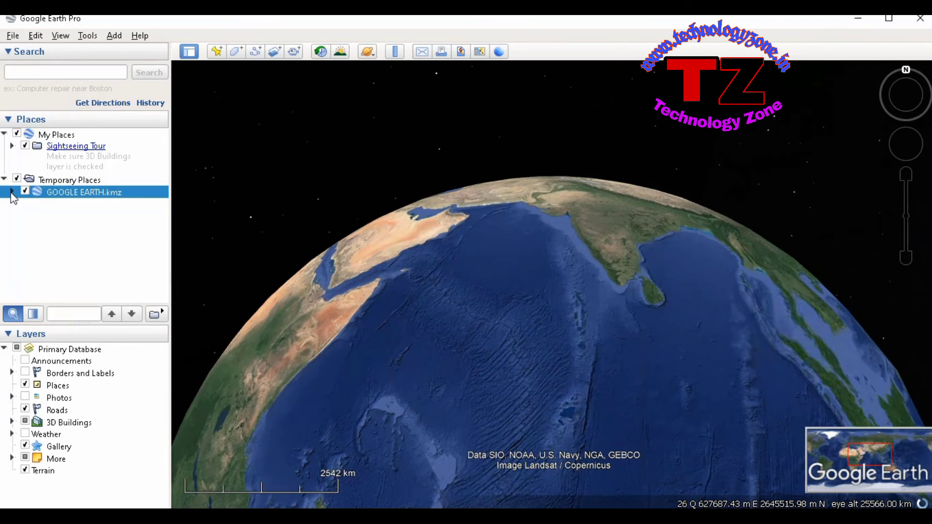
left_click(11, 192)
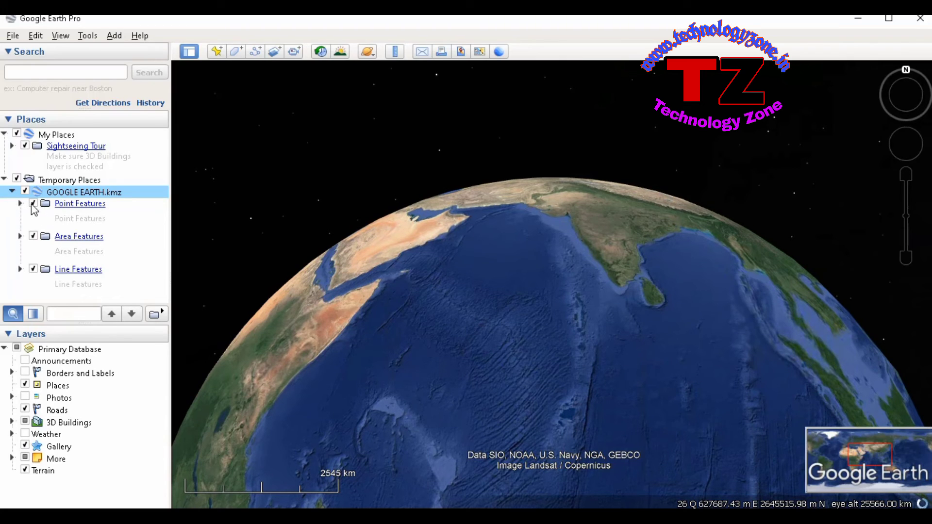
left_click(33, 204)
left_click(128, 208)
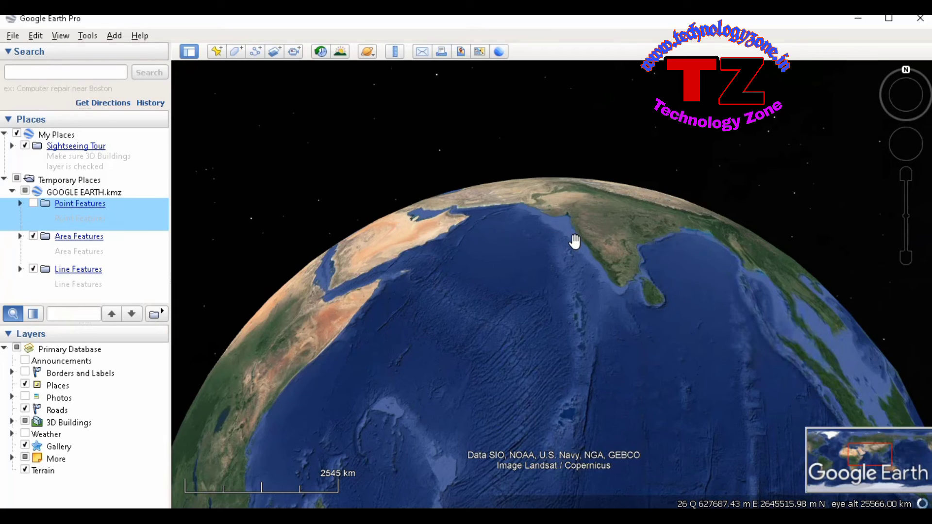
Step: Examine the imported road alignment on India's west coast, from the whole route to its close-up linework just north of the river crossing
scroll(575, 241, "up", 3)
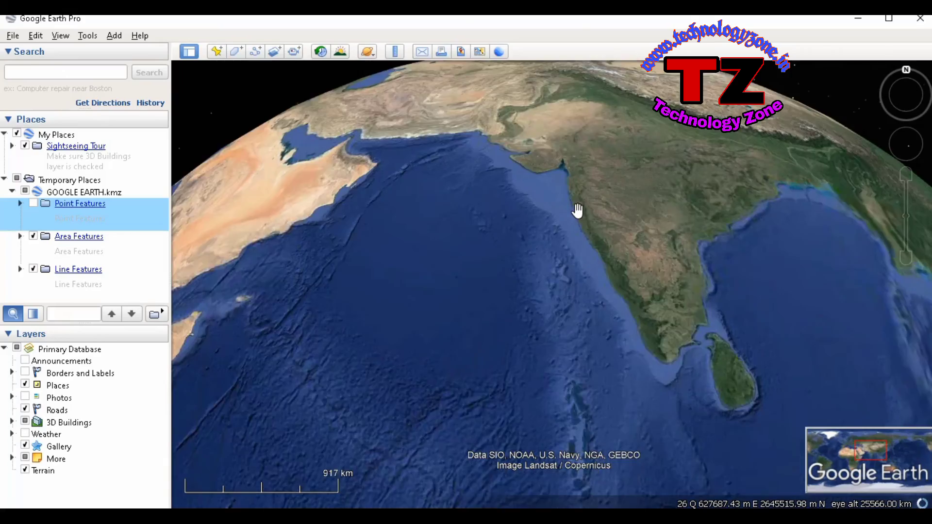
scroll(576, 209, "up", 5)
scroll(418, 309, "up", 1)
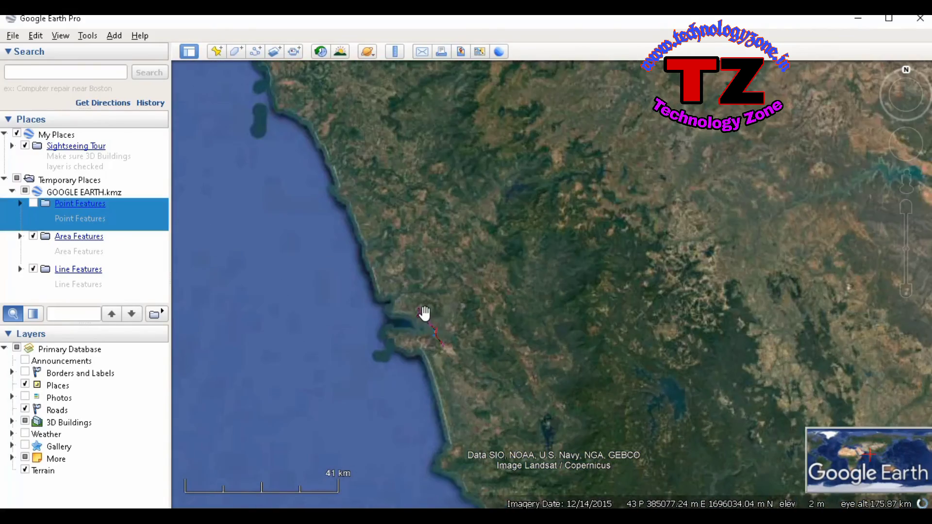
scroll(424, 316, "up", 2)
scroll(435, 343, "up", 2)
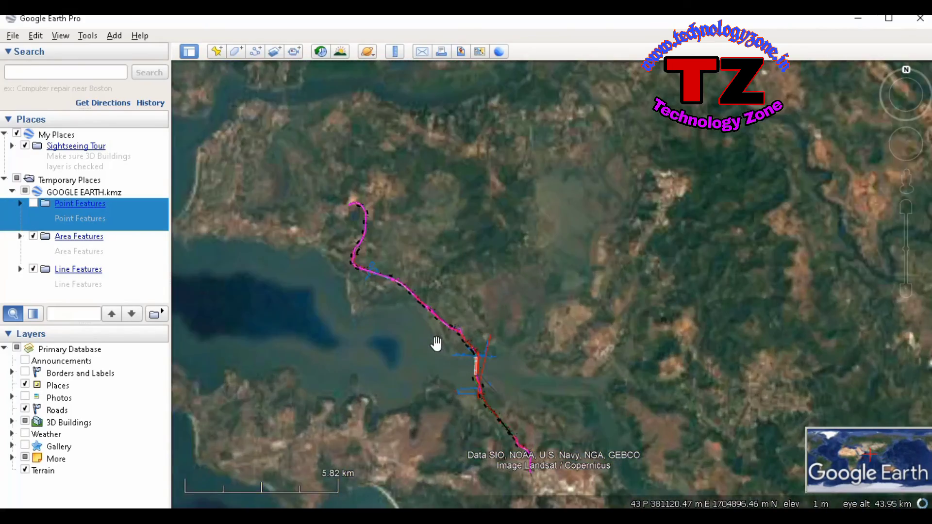
scroll(436, 343, "up", 3)
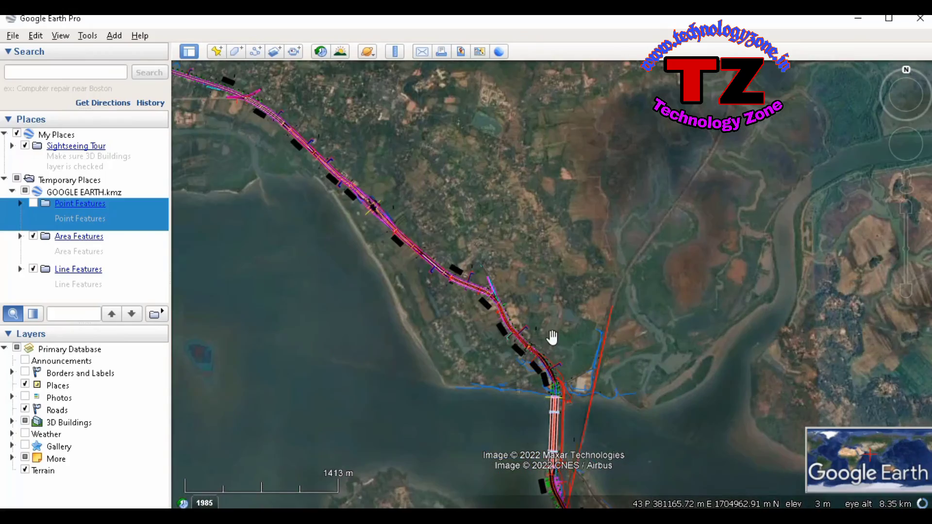
scroll(508, 338, "up", 3)
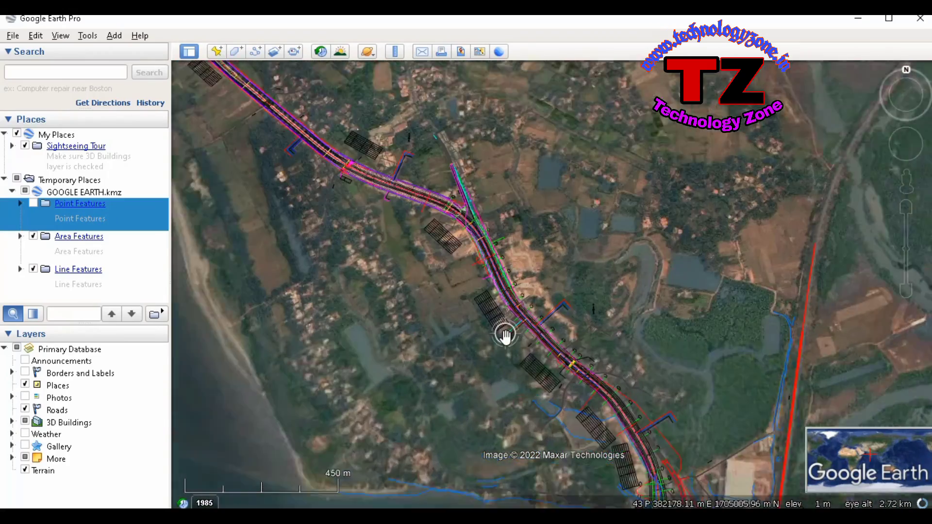
scroll(506, 335, "up", 3)
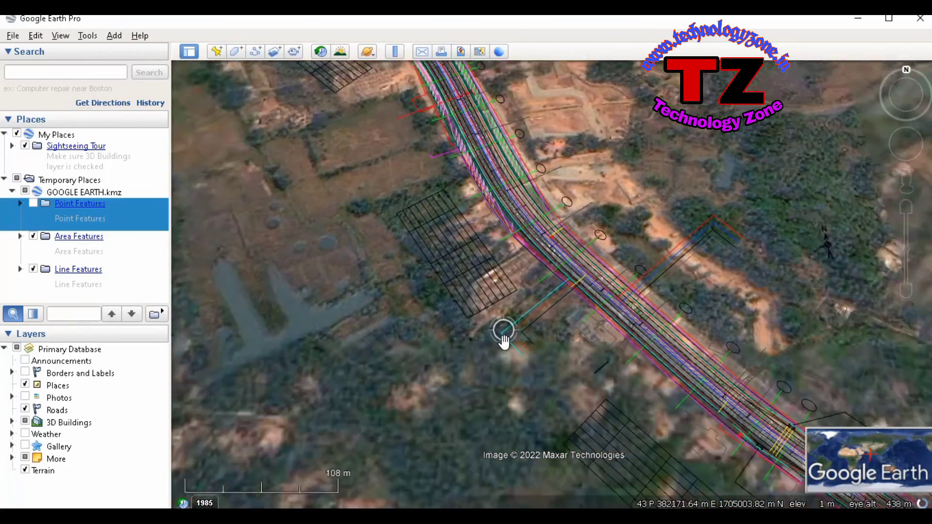
Step: Inspect the curved northern end of the road alignment against the satellite imagery
scroll(505, 337, "down", 5)
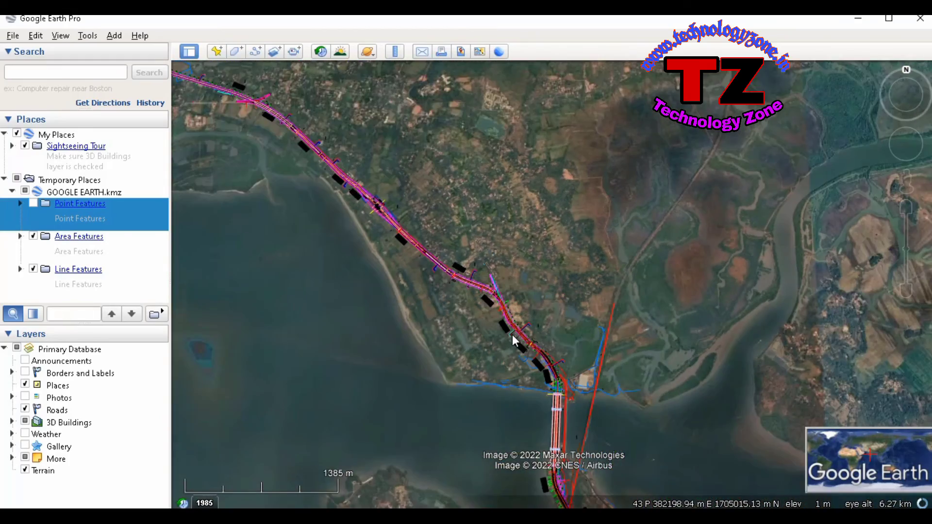
scroll(511, 335, "down", 3)
scroll(434, 239, "down", 3)
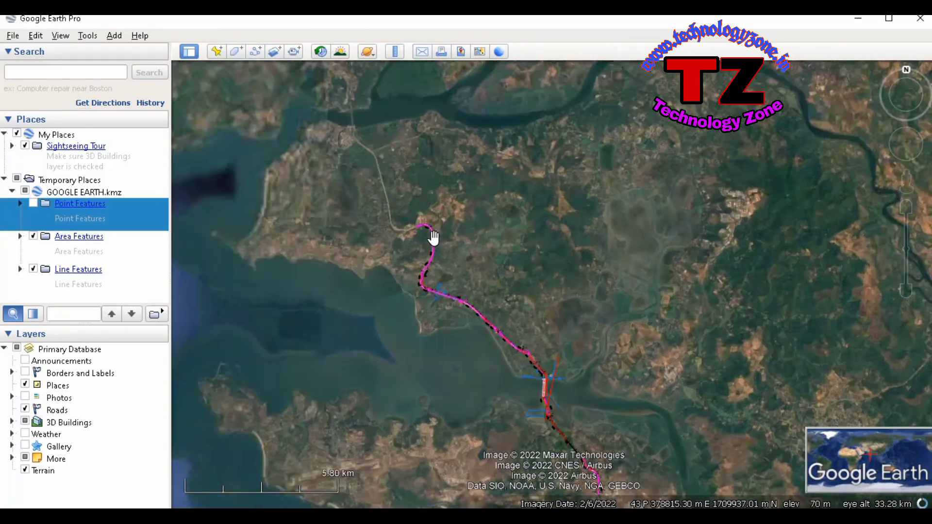
scroll(431, 237, "up", 5)
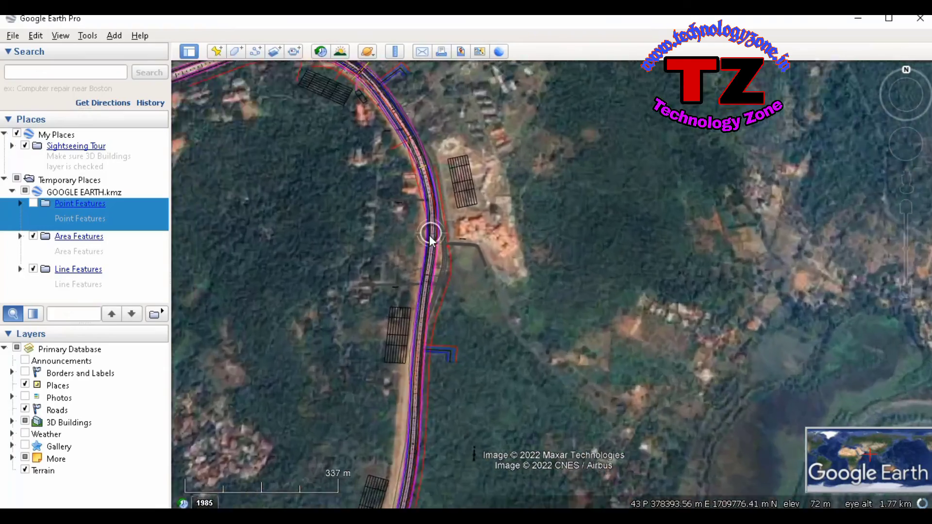
scroll(431, 237, "up", 3)
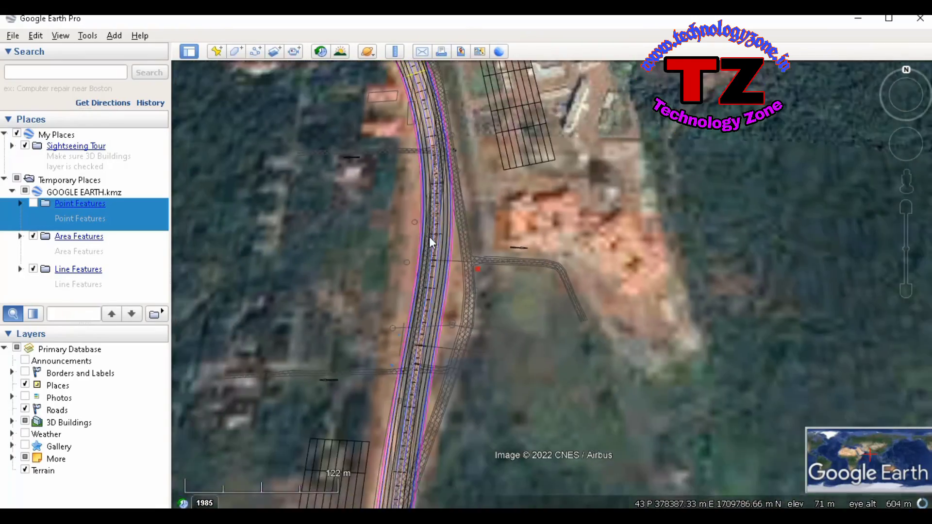
scroll(430, 238, "down", 5)
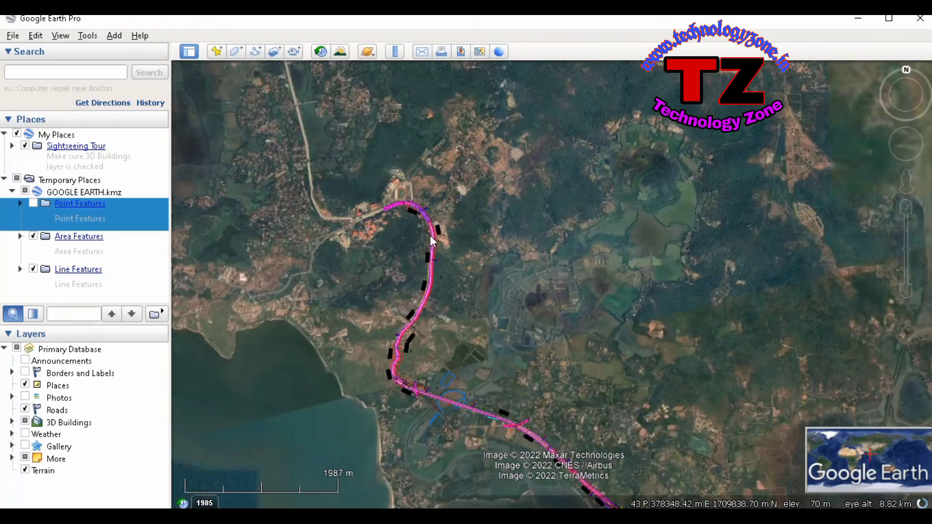
scroll(431, 238, "down", 2)
Step: Examine the river bridge section and the southern end of the road alignment, finishing with an overview of the whole route
scroll(569, 432, "up", 2)
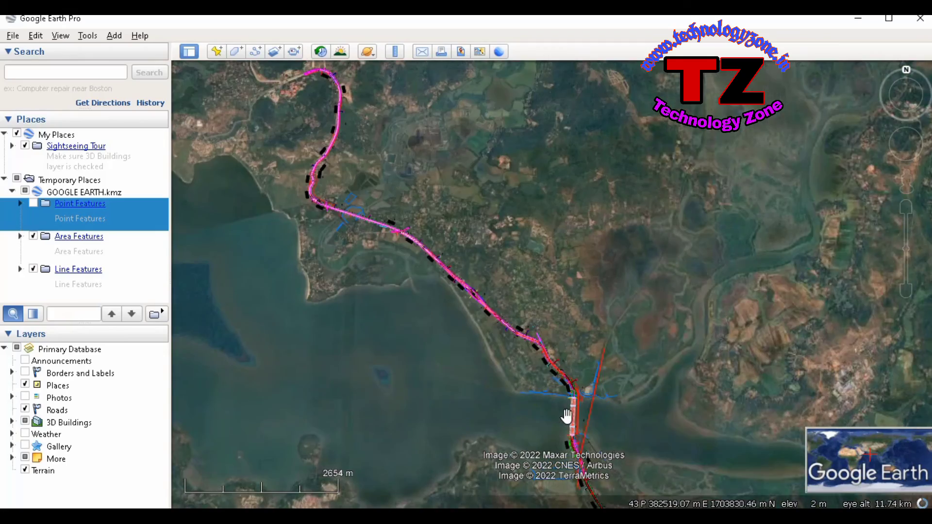
scroll(567, 416, "up", 5)
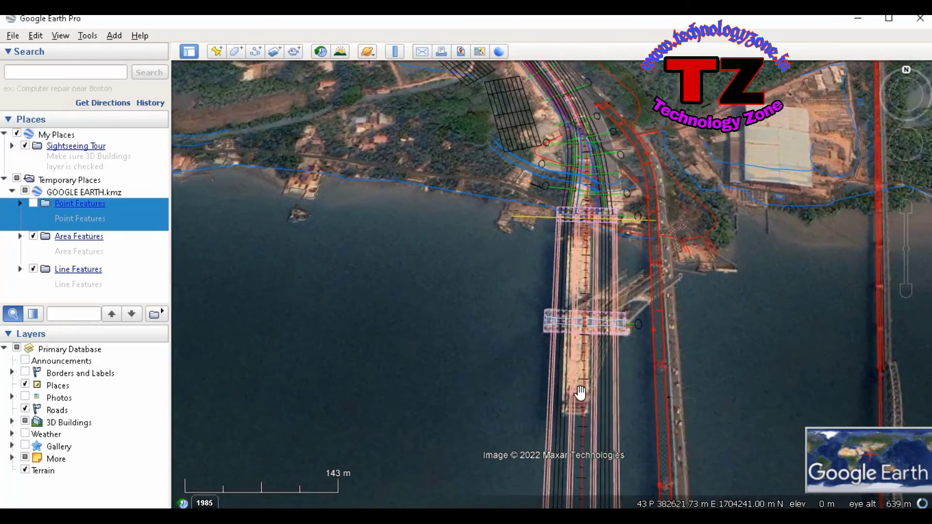
scroll(580, 393, "up", 2)
scroll(584, 398, "down", 4)
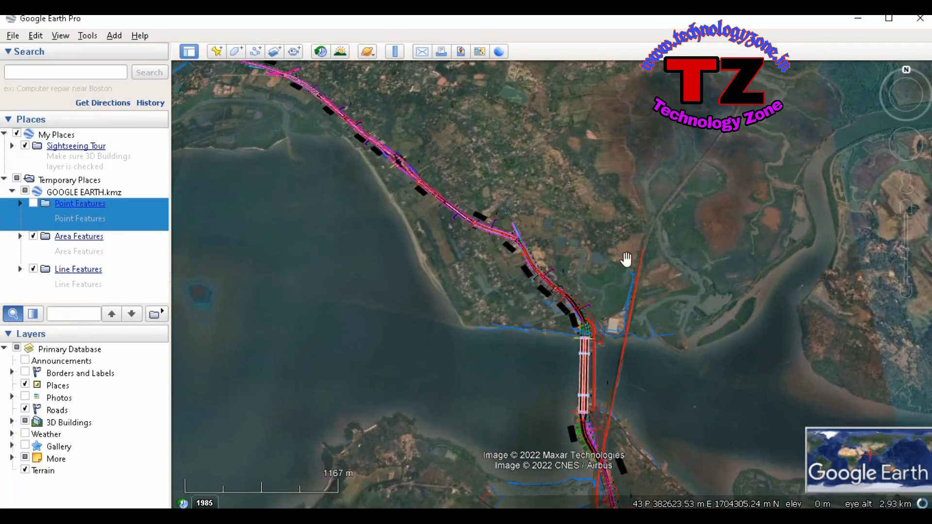
left_click_drag(649, 423, 377, 182)
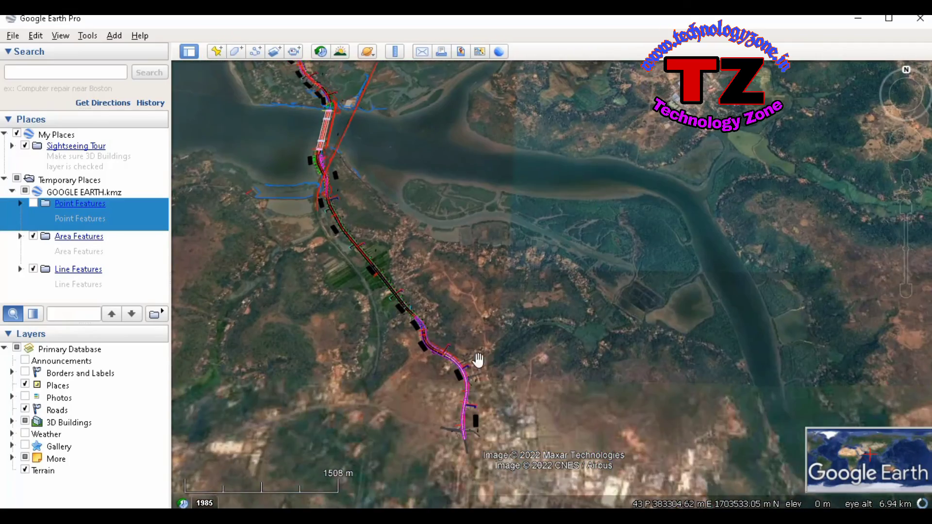
scroll(416, 395, "up", 3)
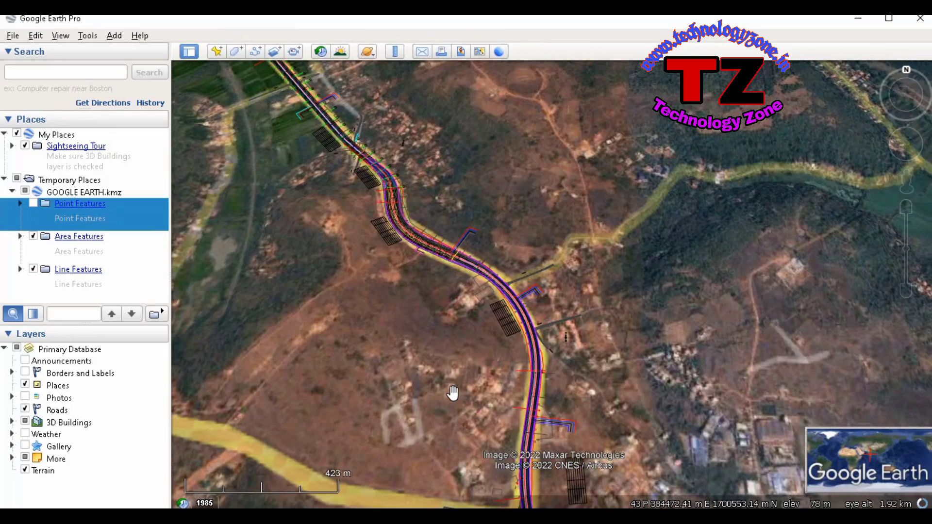
scroll(453, 393, "down", 5)
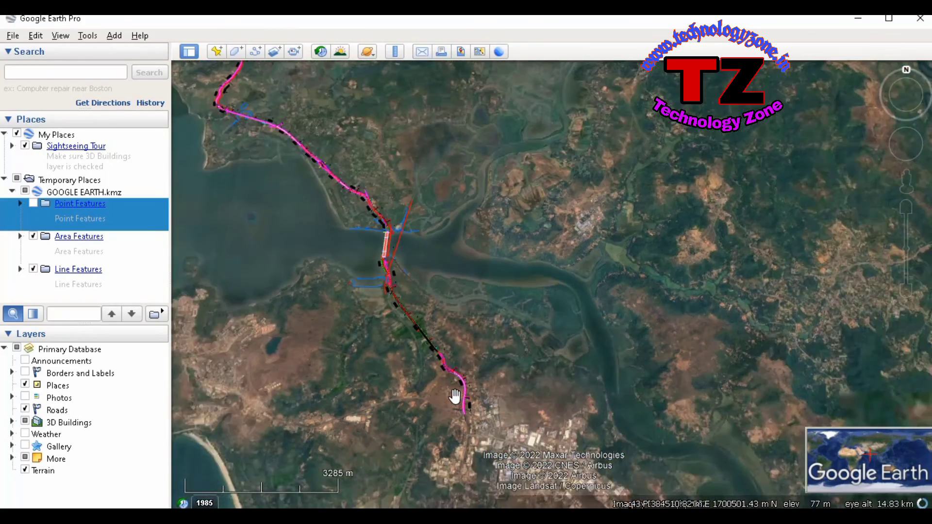
scroll(455, 397, "down", 2)
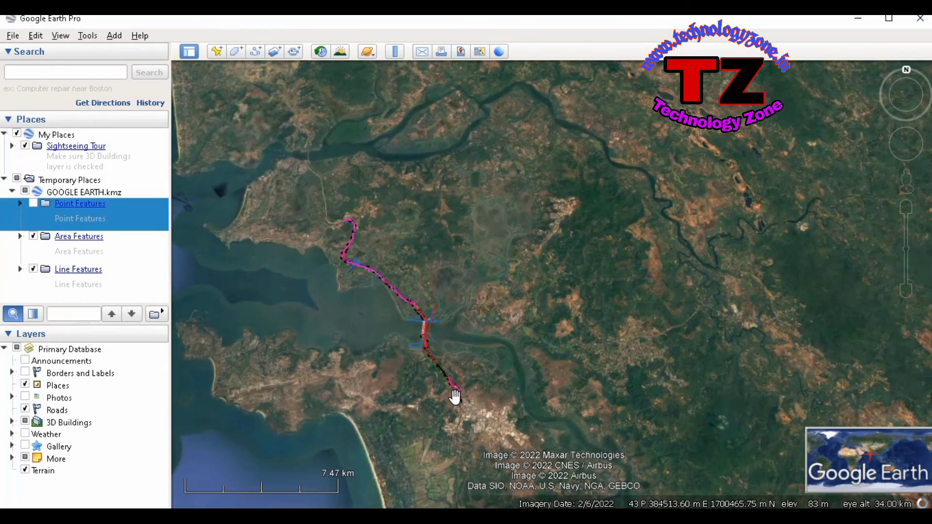